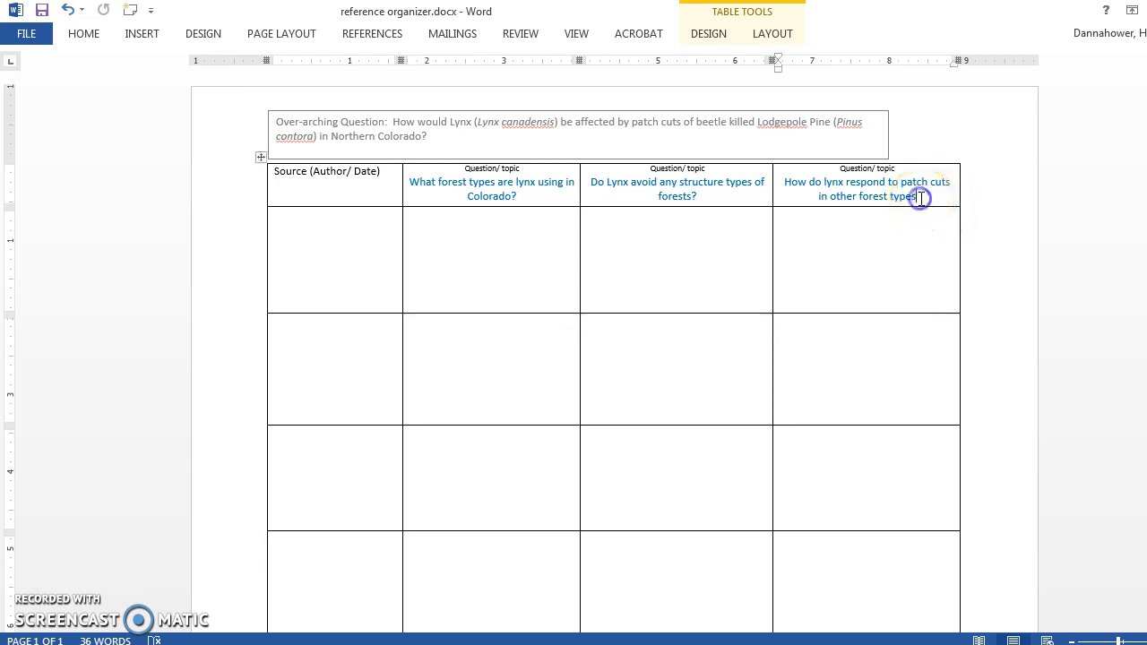
- Add a question mark to the patch cuts question, and enter the authors' surnames and 2011 from LynxHabitatUseMapReport.pdf in the first source cell
type("?")
left_click(312, 250)
left_click(314, 644)
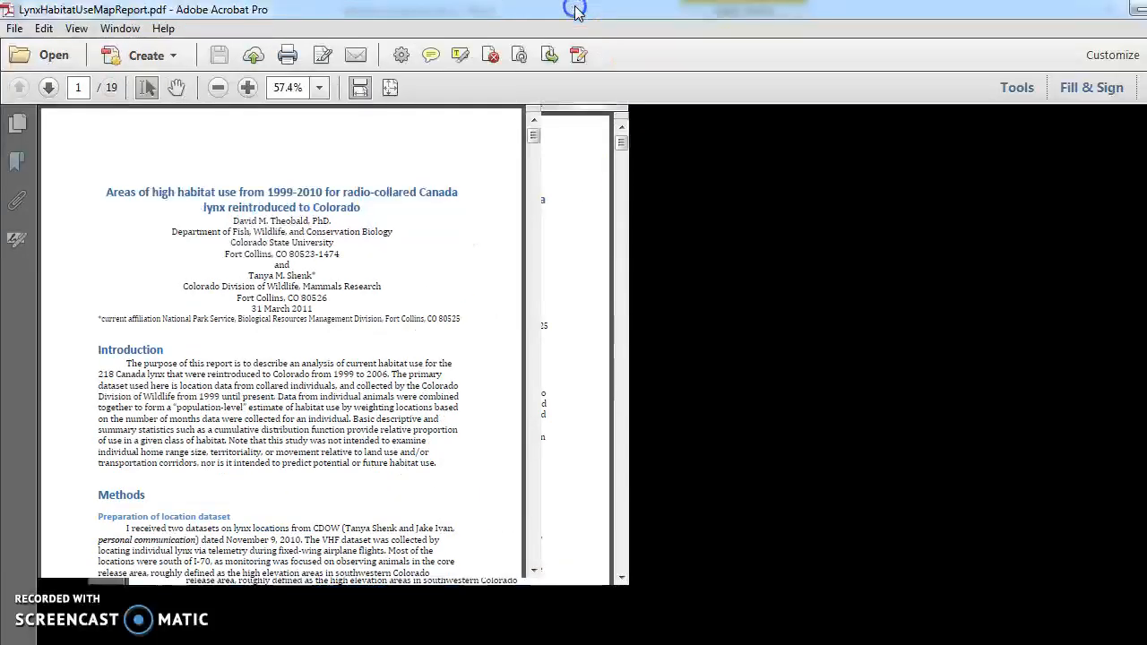
left_click(574, 9)
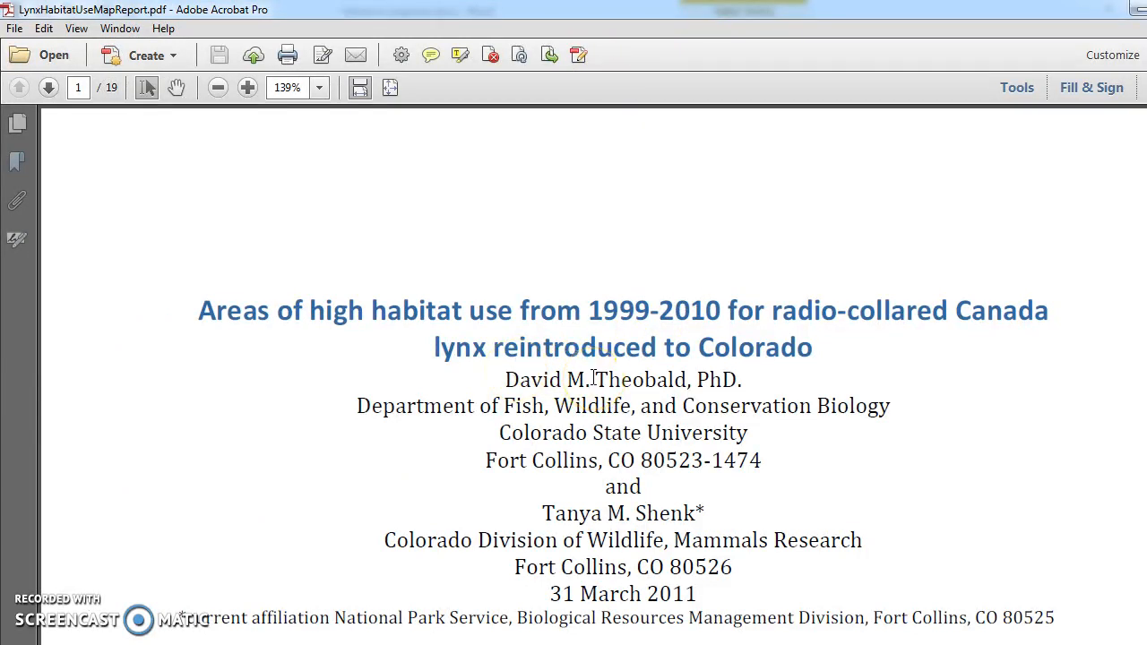
scroll(609, 367, "down", 5)
scroll(623, 359, "up", 3)
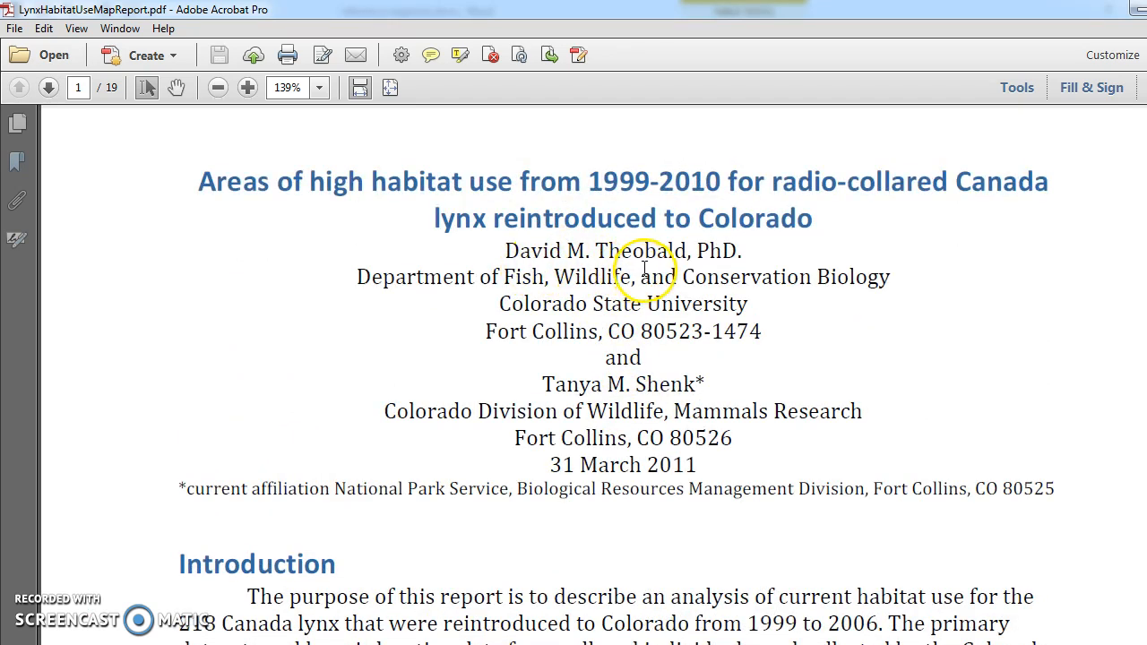
left_click(1134, 9)
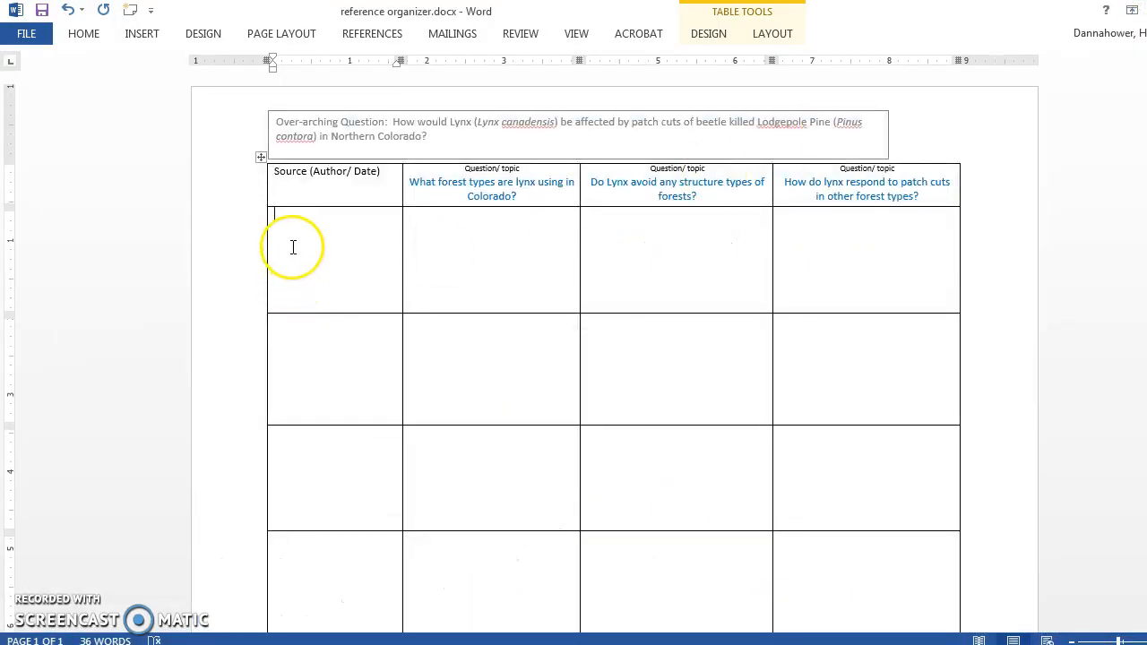
type("Theobald and Shenk 2011")
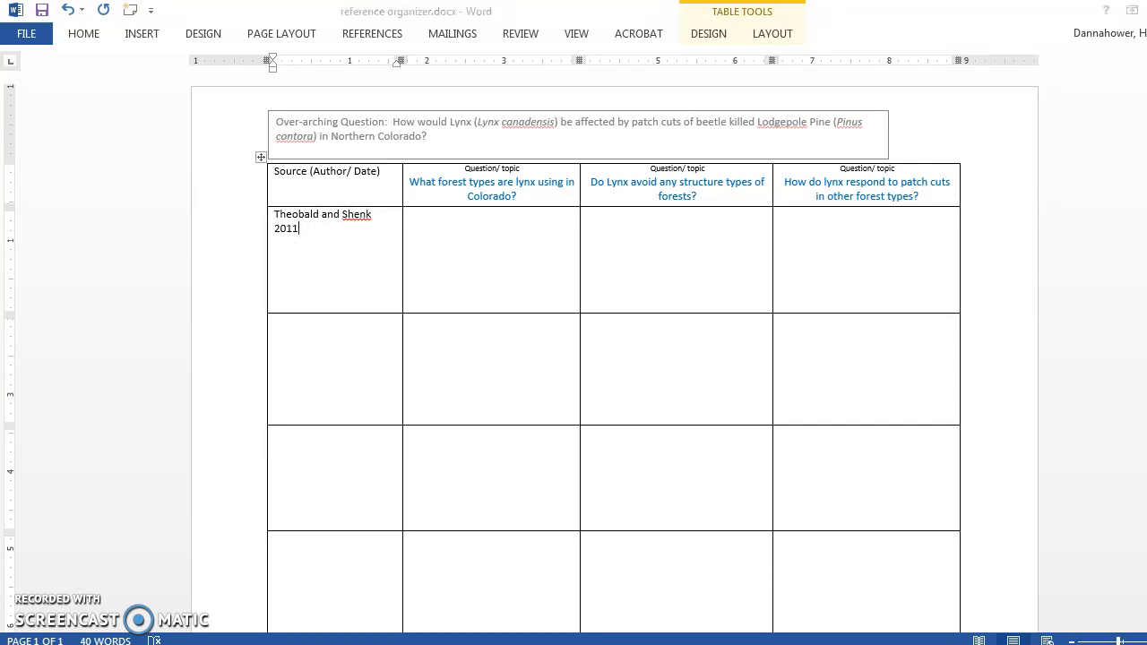
- Switch to the lynx habitat report in Adobe Acrobat and look through its text, tables and figures up to page 5
key("alt+Tab")
scroll(573, 407, "down", 5)
scroll(560, 410, "down", 10)
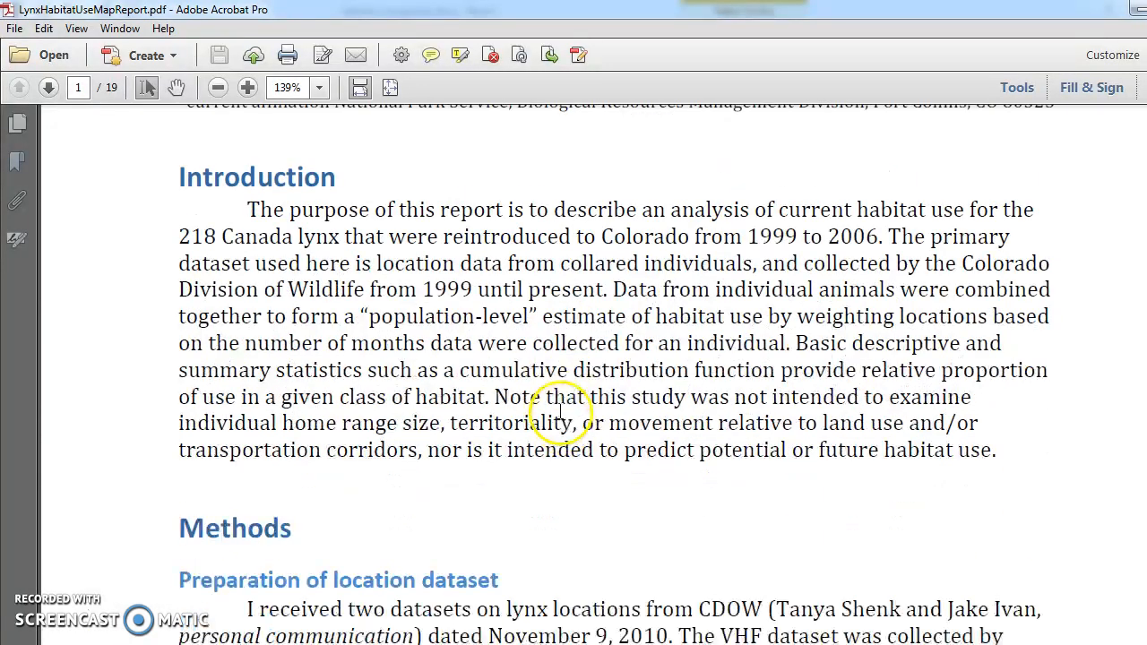
scroll(557, 421, "down", 10)
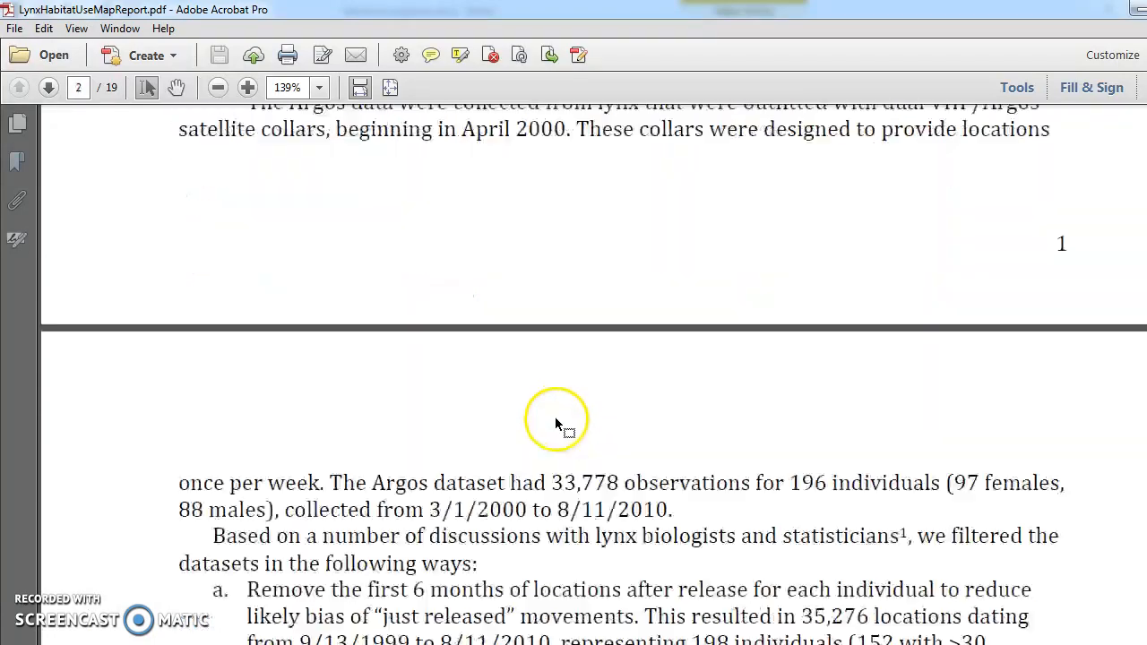
scroll(554, 421, "down", 10)
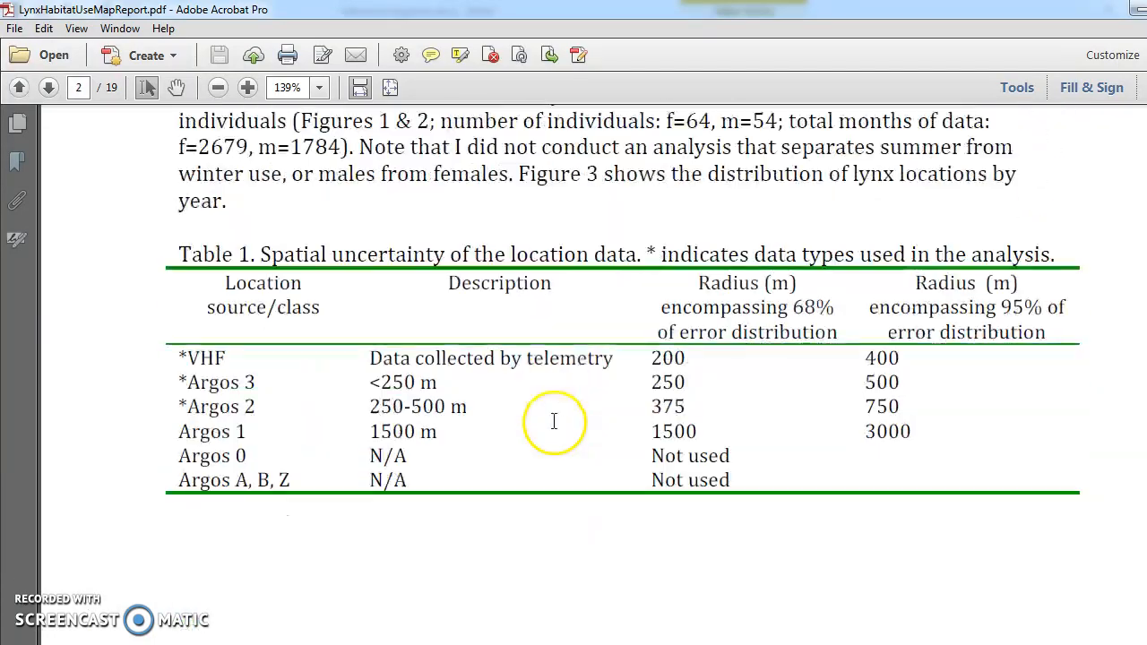
scroll(553, 421, "down", 10)
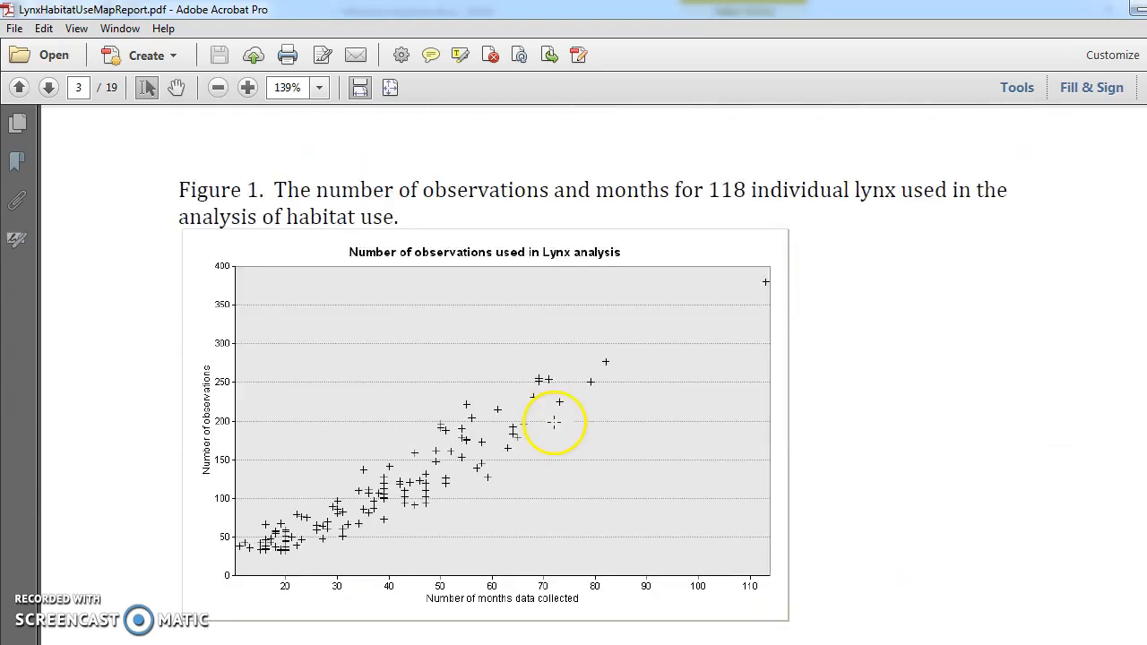
scroll(553, 430, "down", 10)
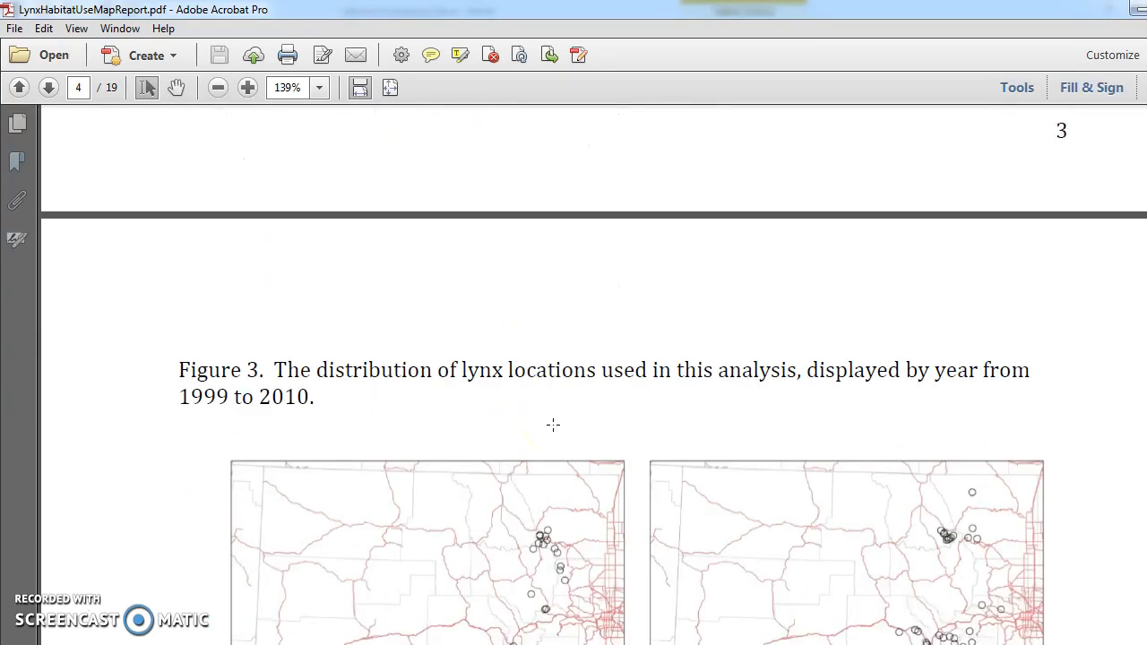
scroll(549, 427, "down", 9)
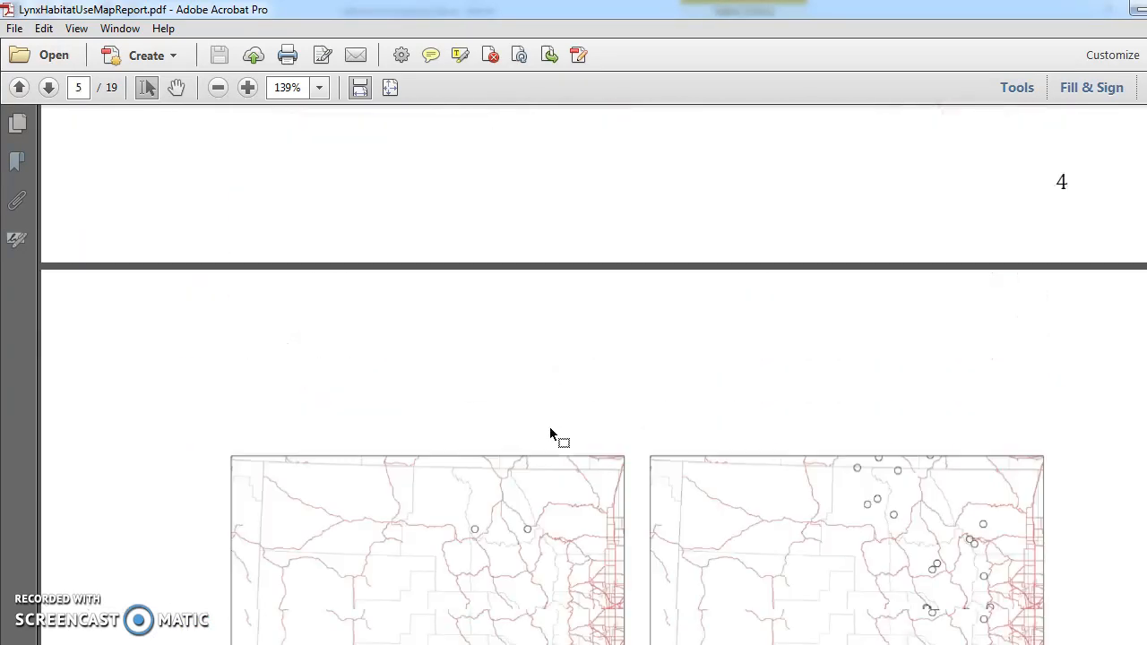
left_click(535, 466)
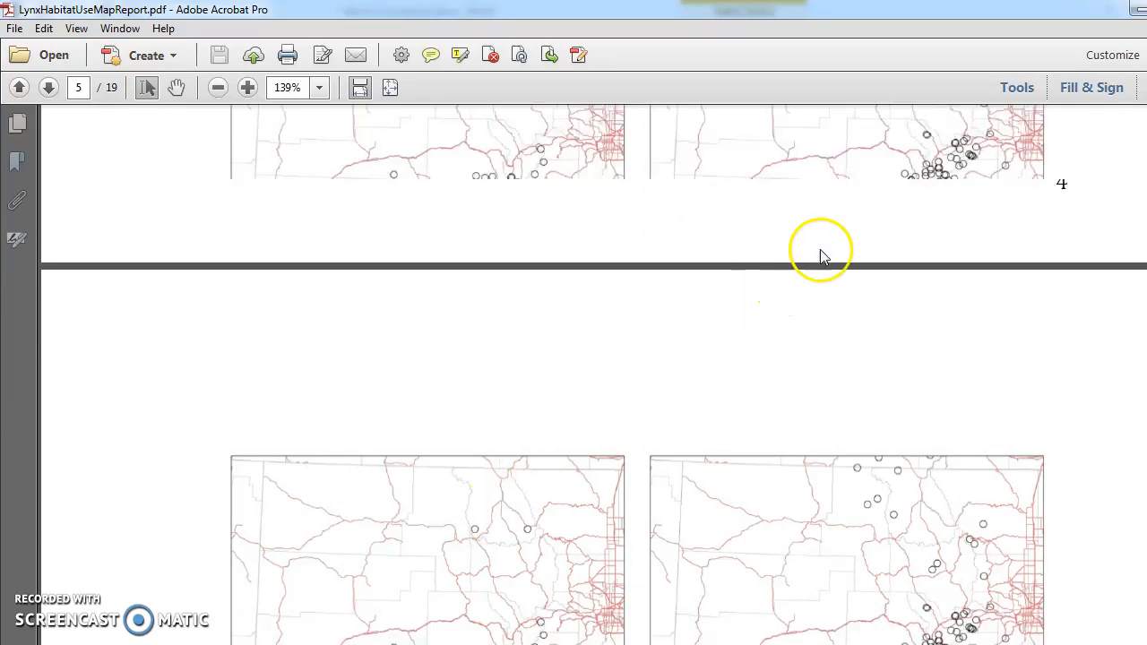
left_click(1140, 9)
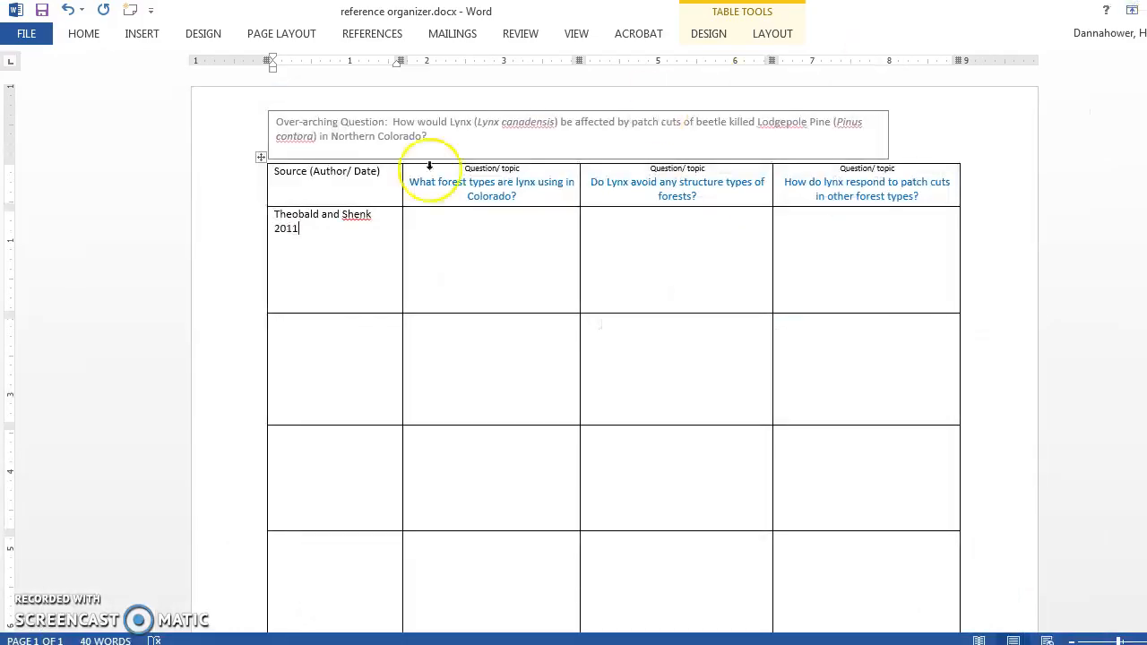
- In the first source's row, enter "-Lynx were using spruce and fir forest 90% of the time." under the Colorado forest types question
left_click(460, 220)
type("Lynx were using spruce and fir forest 90% of the time.")
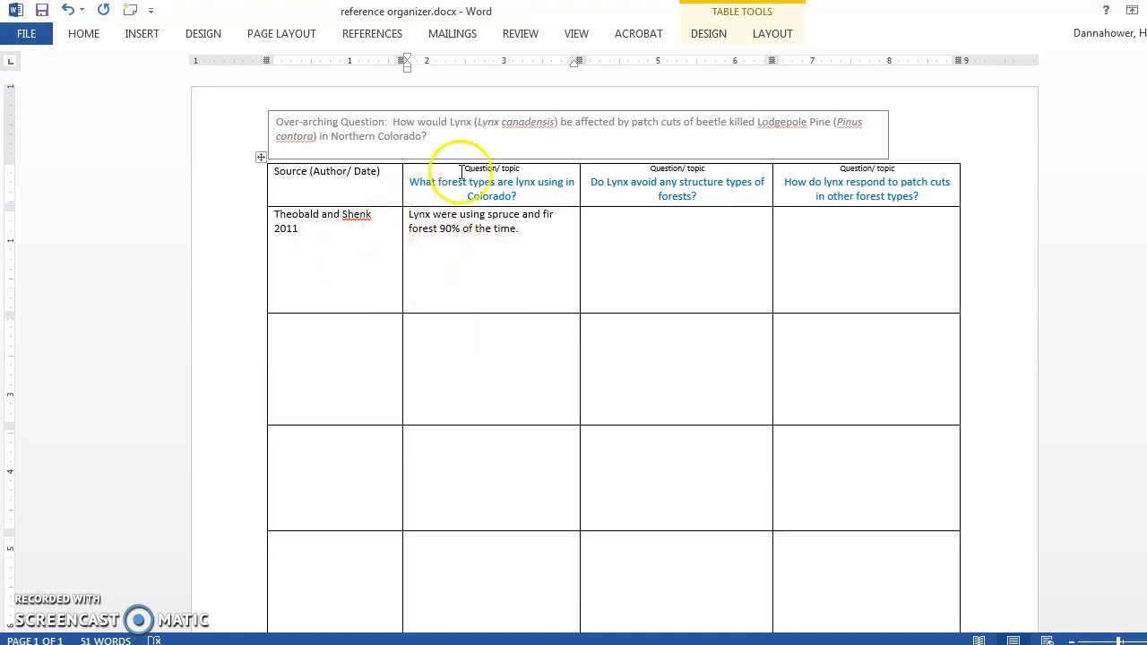
triple_click(411, 213)
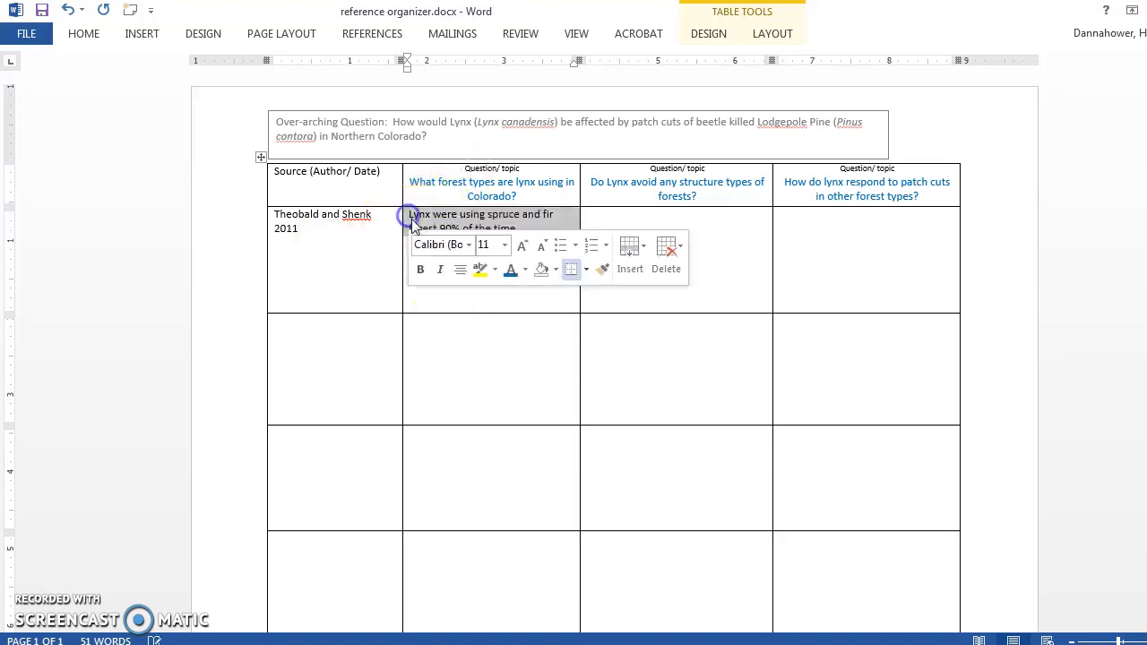
left_click(411, 215)
triple_click(412, 214)
left_click(414, 213)
left_click(409, 213)
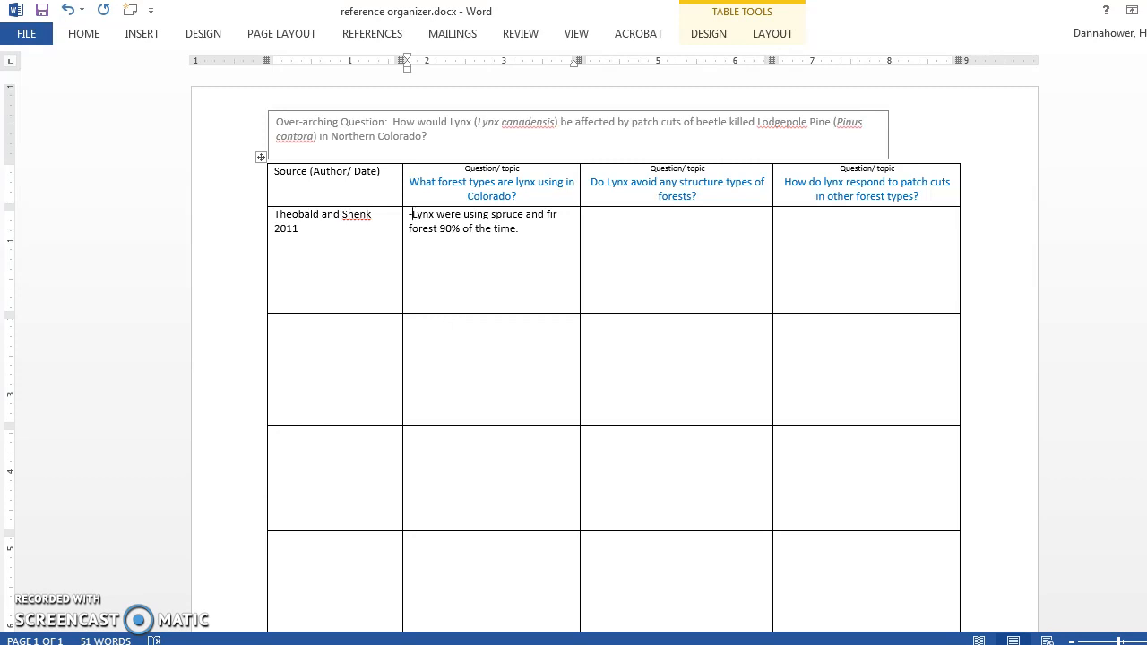
- Remove the word "were" from the spruce and fir note and start a new line below it
double_click(453, 215)
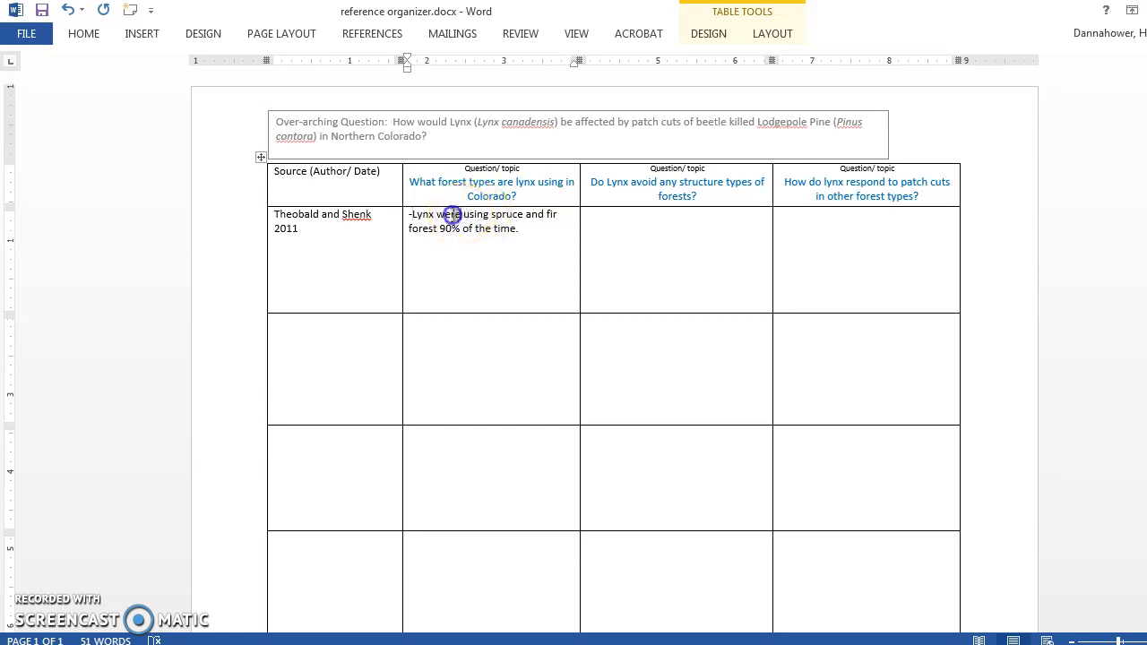
key("BackSpace")
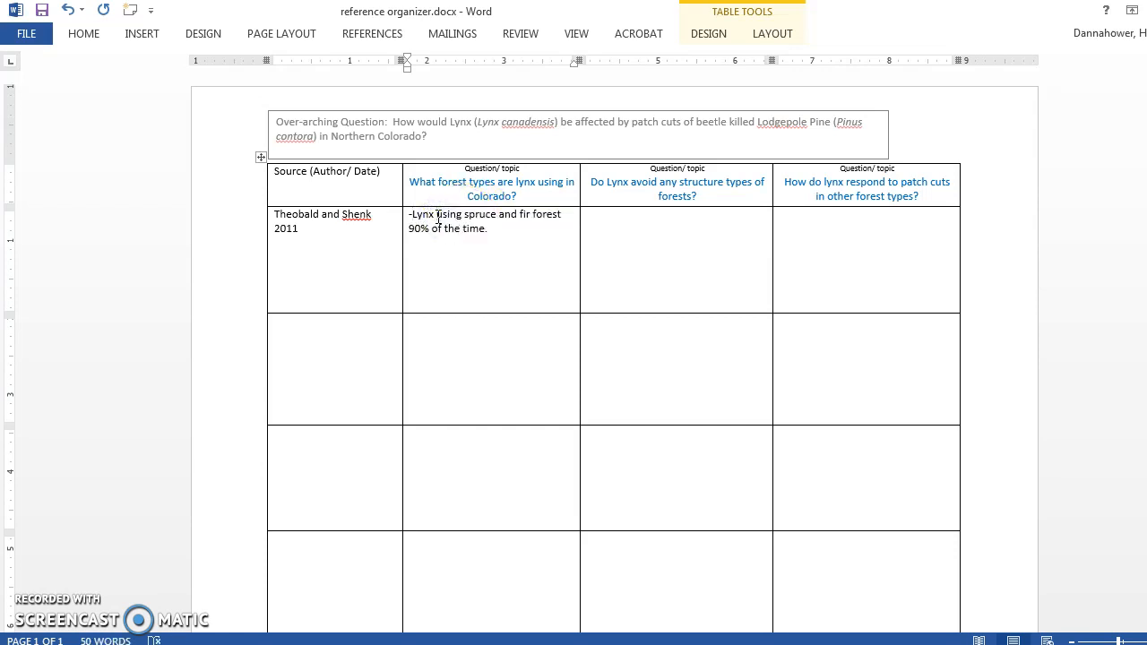
left_click(511, 226)
key("Return")
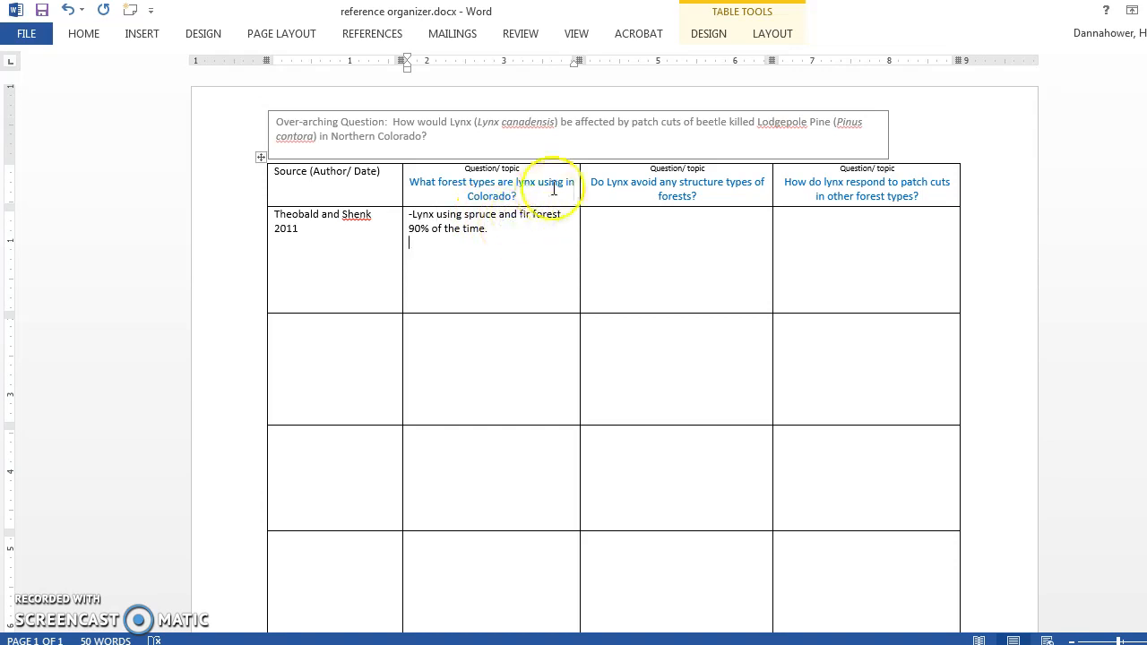
left_click(615, 225)
type("-")
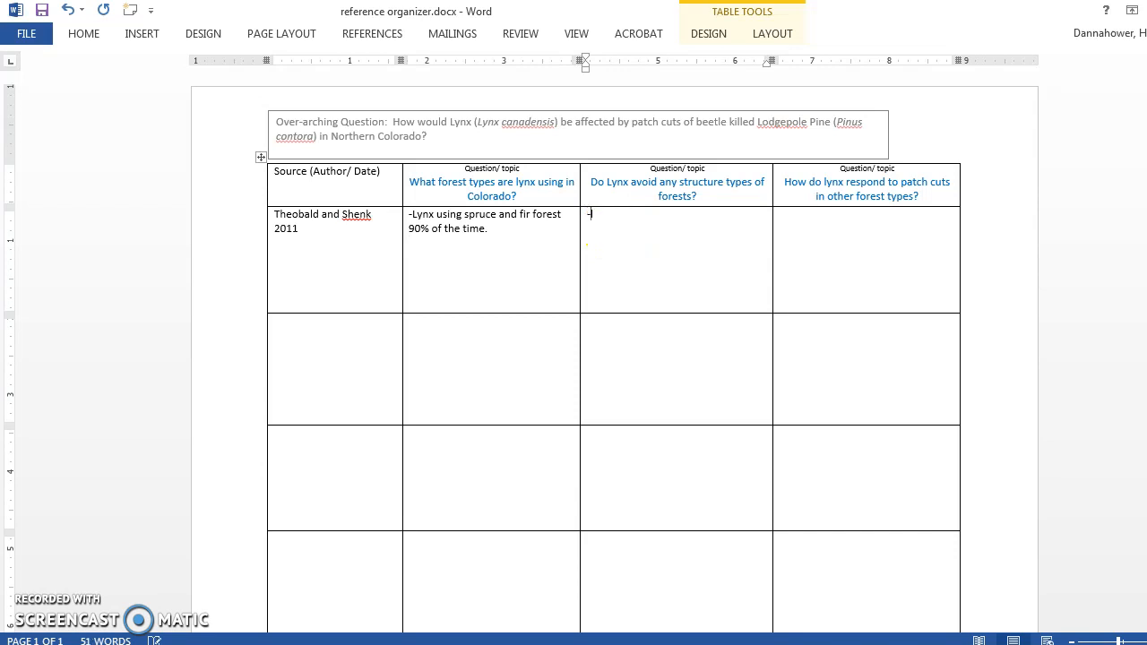
type("lynx avoided openings greate t")
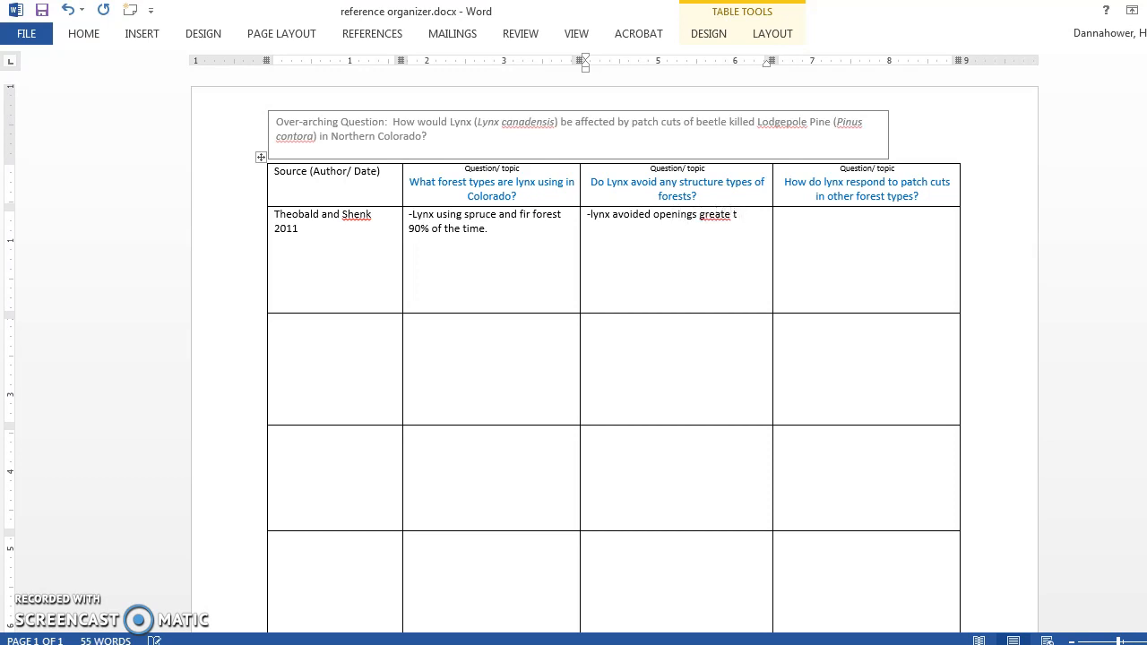
key("BackSpace")
key("BackSpace")
key("BackSpace")
key("BackSpace")
key("BackSpace")
key("BackSpace")
key("BackSpace")
key("BackSpace")
key("BackSpace")
key("BackSpace")
key("BackSpace")
key("BackSpace")
key("BackSpace")
key("BackSpace")
key("BackSpace")
key("BackSpace")
key("BackSpace")
key("BackSpace")
key("BackSpace")
key("BackSpace")
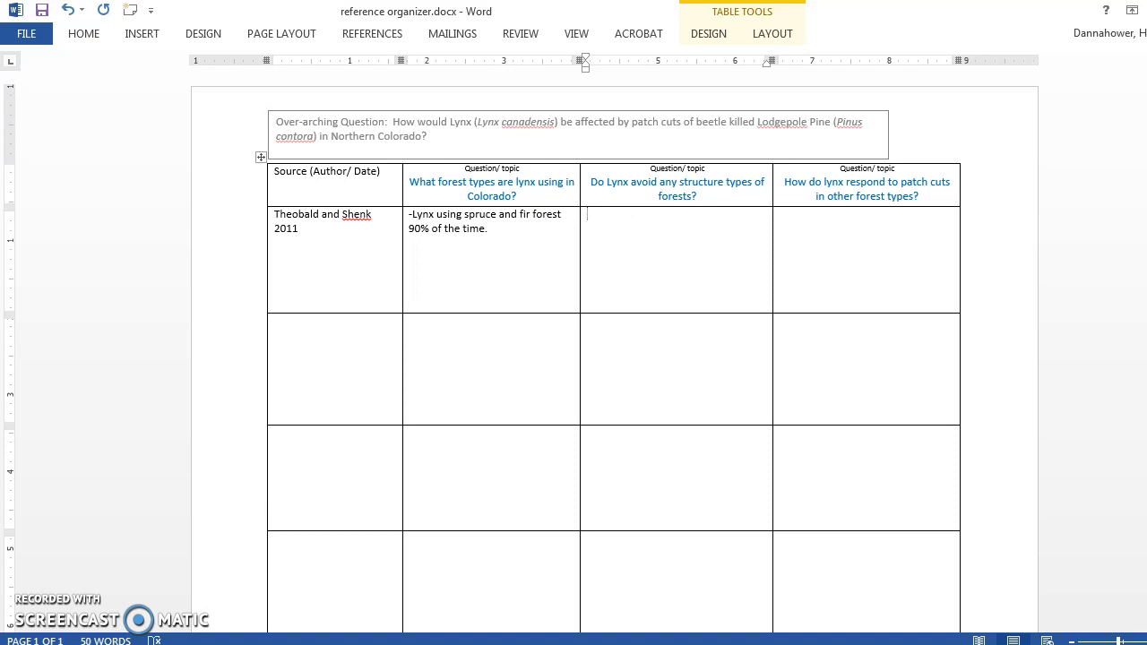
- In the first source's row, enter "-avoided openings greater than 2 ha." under the patch cuts question
left_click(824, 218)
type("-abo")
key("BackSpace")
type("oided openings greater then")
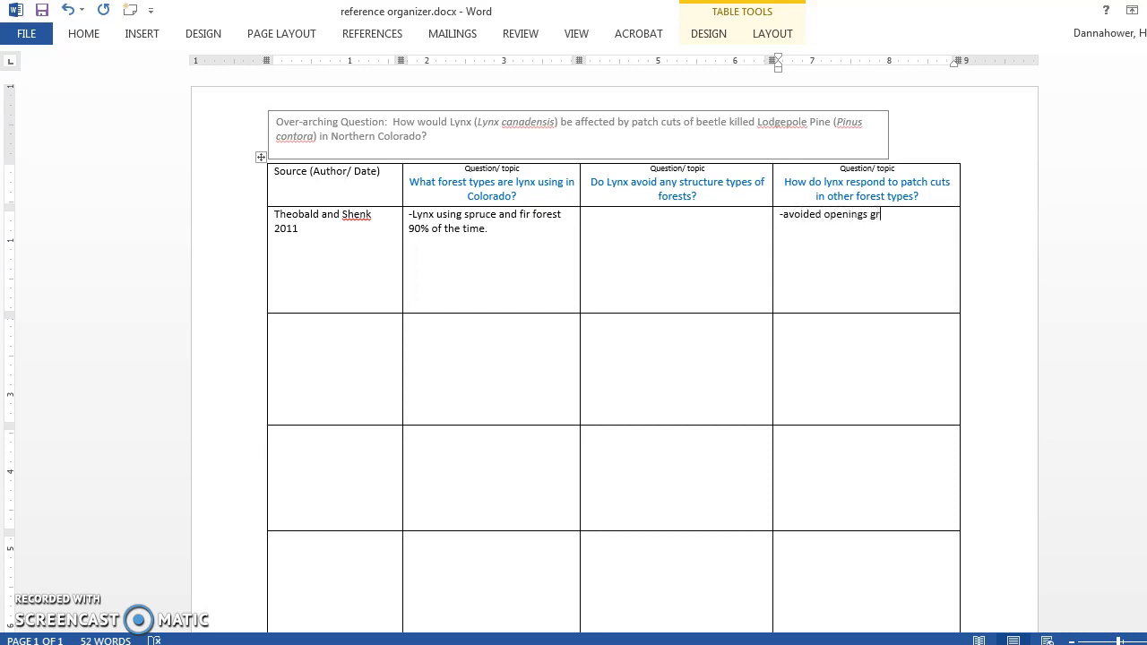
key("BackSpace")
key("BackSpace")
key("BackSpace")
type("an 2 ha.")
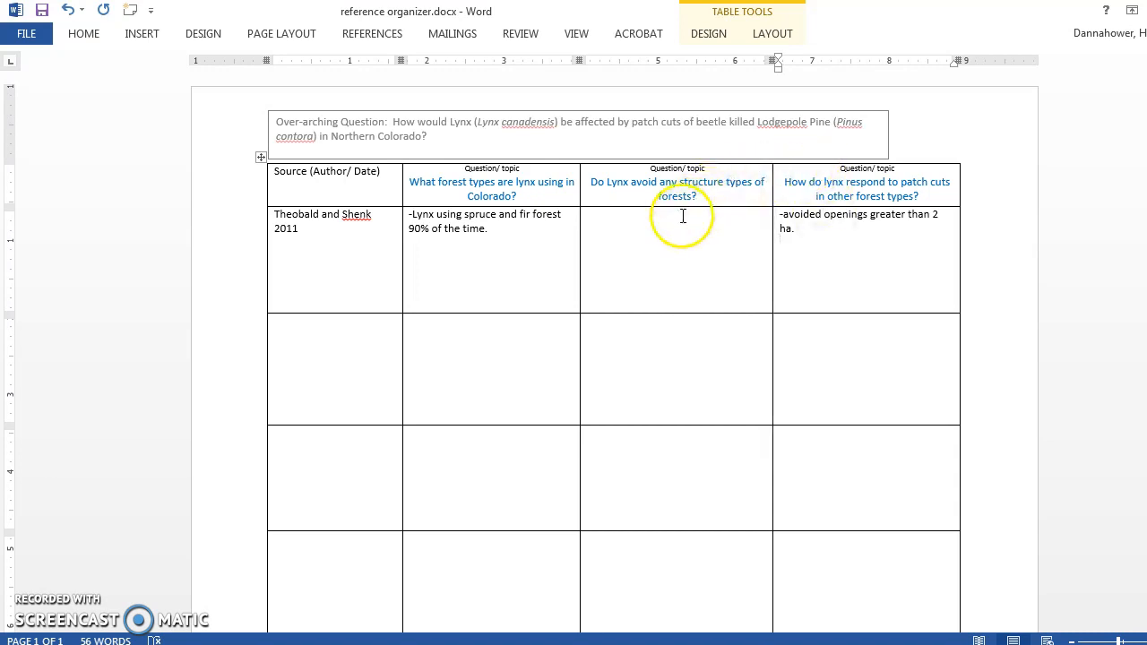
- In the first source's row, enter "-lynx prefer dense cover for denning" under the forest structure question
left_click(641, 227)
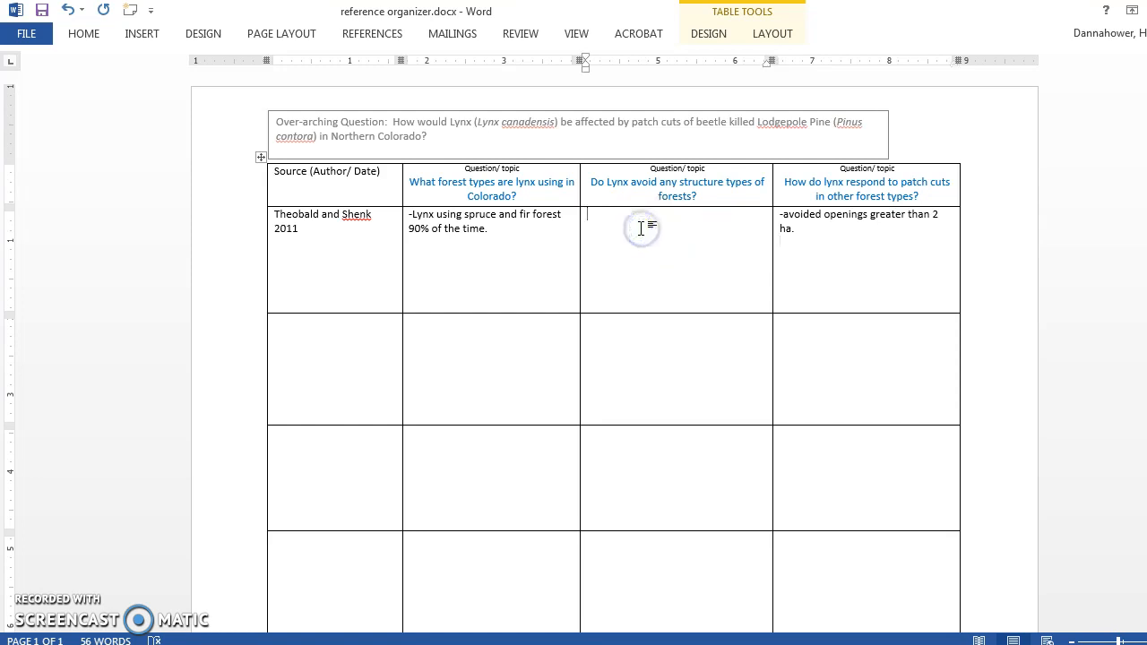
type("-lynx ")
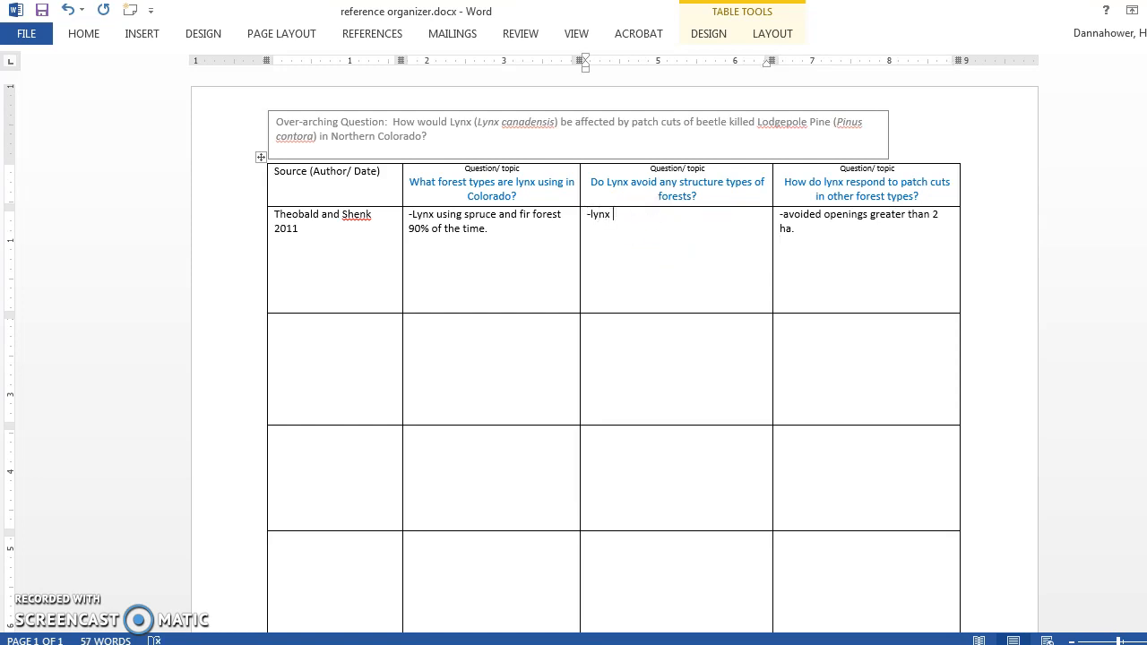
type("prefer dense cover for denning")
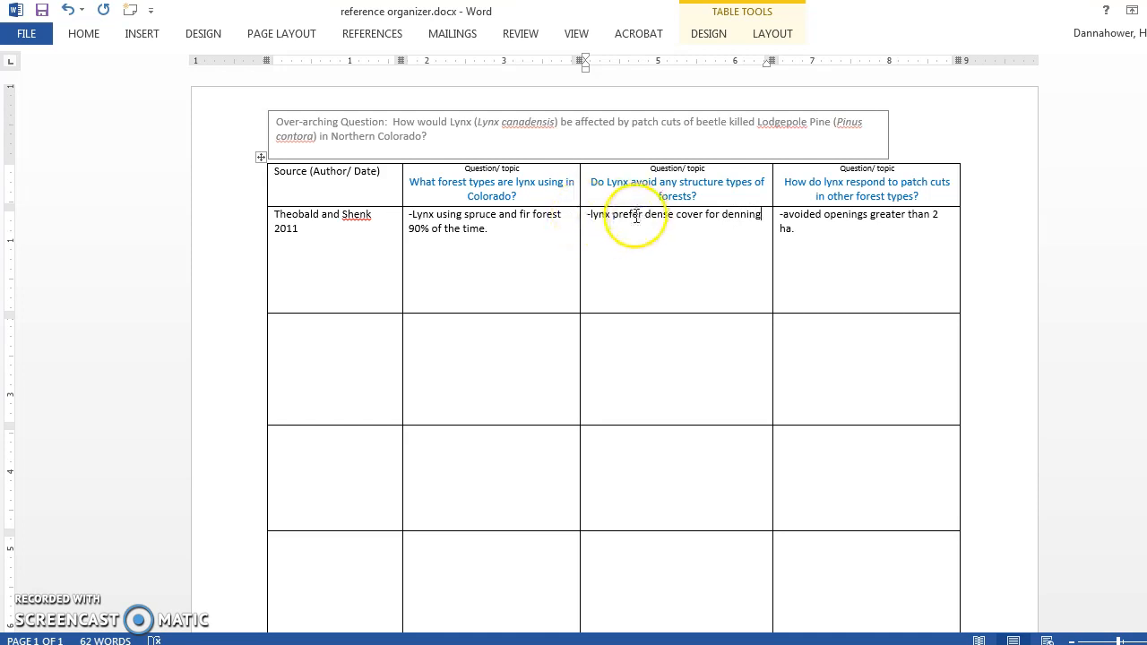
- Below the spruce and fir note, add the lines "-lynx use lp when available" and "-lynx avoid certain veg type"
left_click(498, 235)
key("Return")
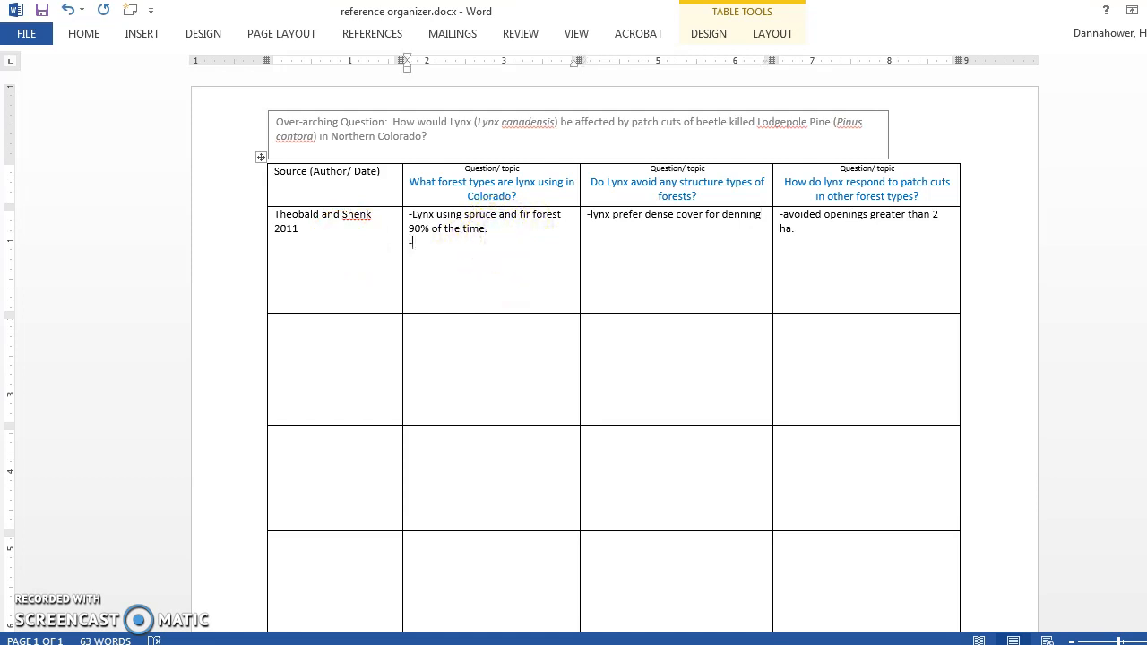
type("-lynx use lp when available")
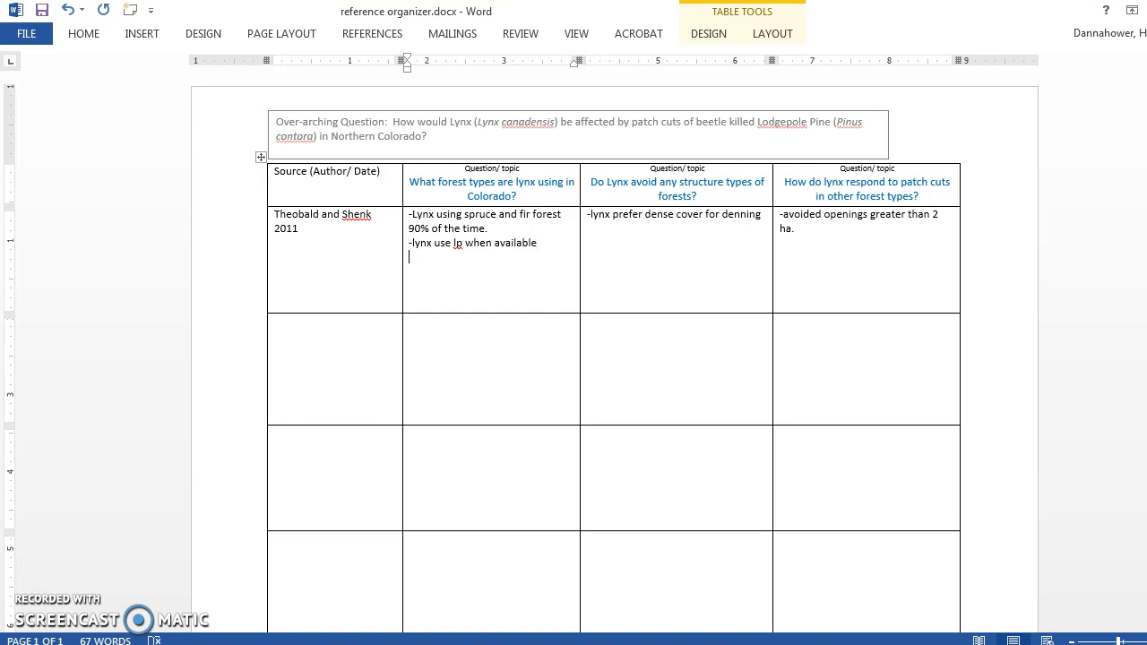
type("-lyx")
type("n")
type("x avoid c")
type("ertain vege t")
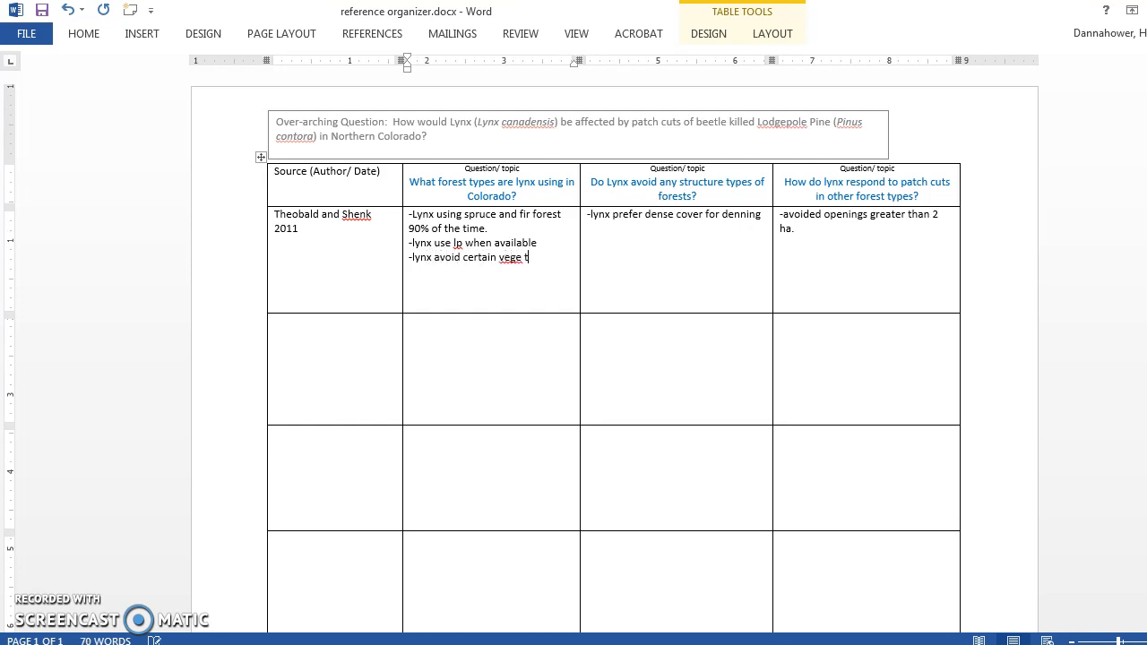
key("BackSpace")
key("BackSpace")
type("type")
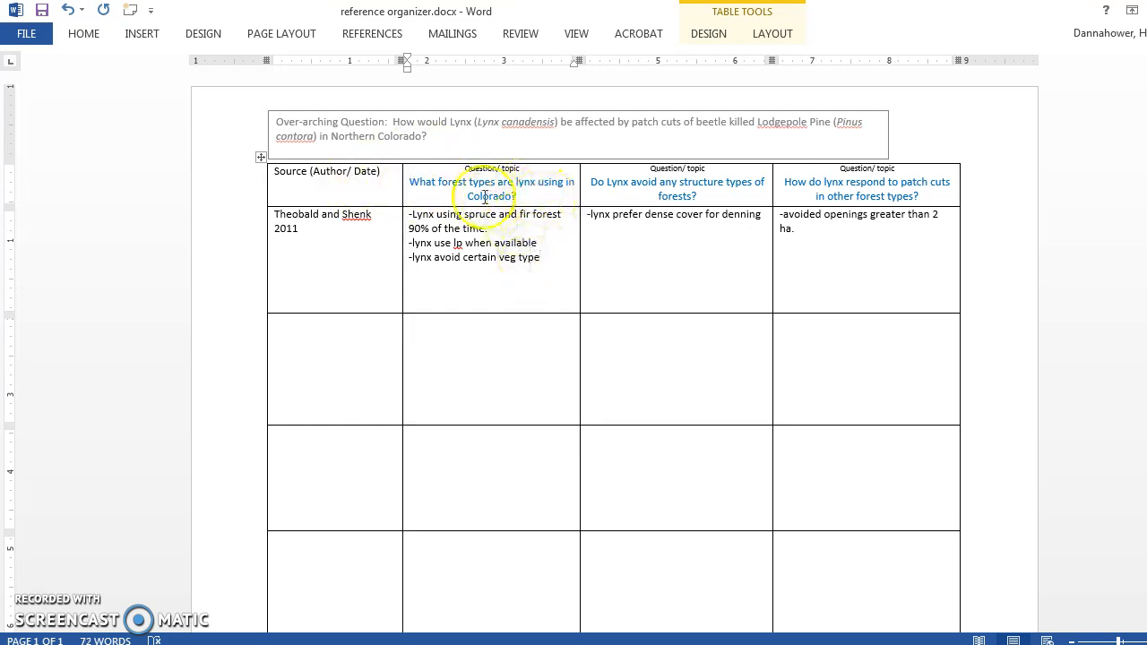
- Enter the second source as the author's surname followed by "2014 (lynx in maine)" in the next source cell
left_click(353, 338)
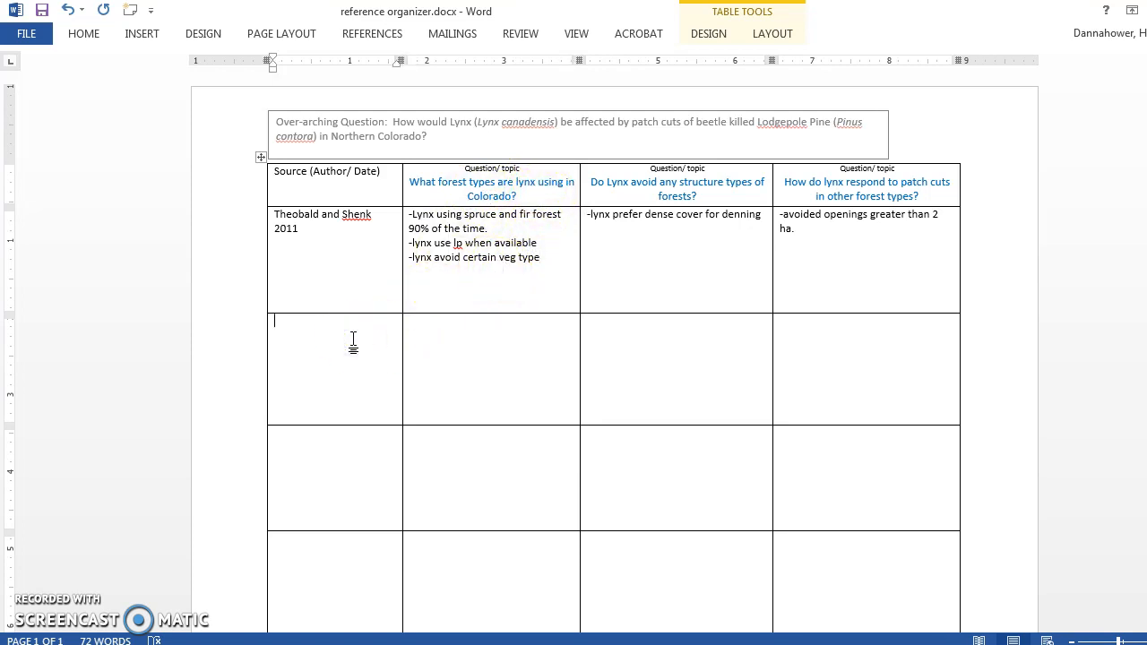
type("Smith 2014")
type("(lynx in maine)")
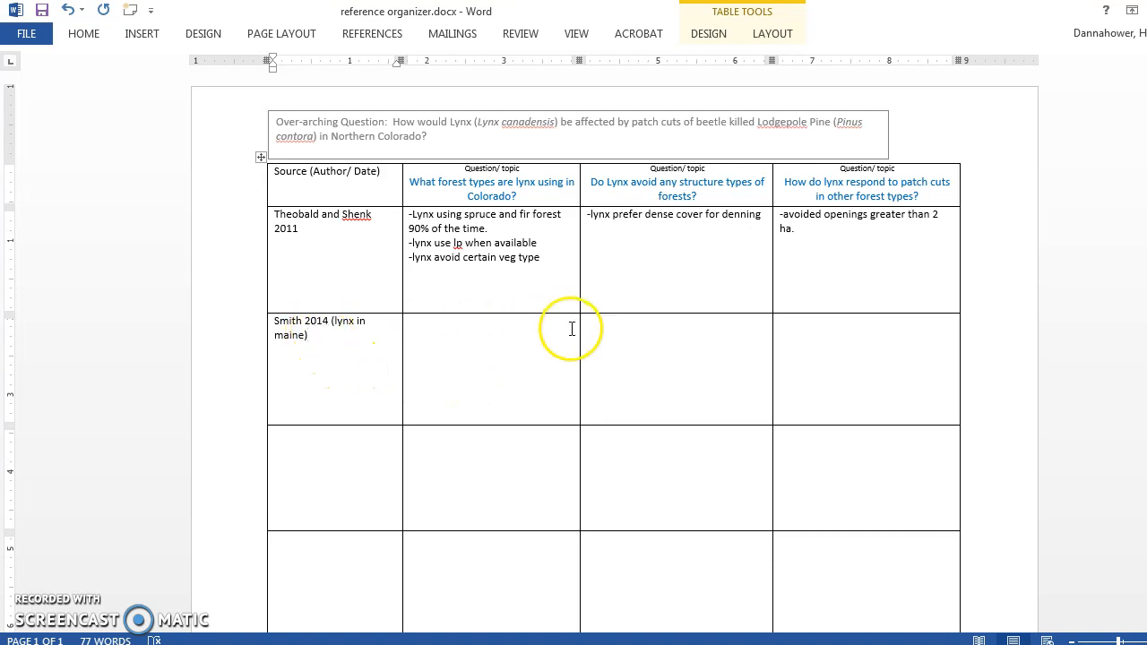
- In the second source's row, enter "-lynx avoided young stands" under the forest structure question
left_click(638, 325)
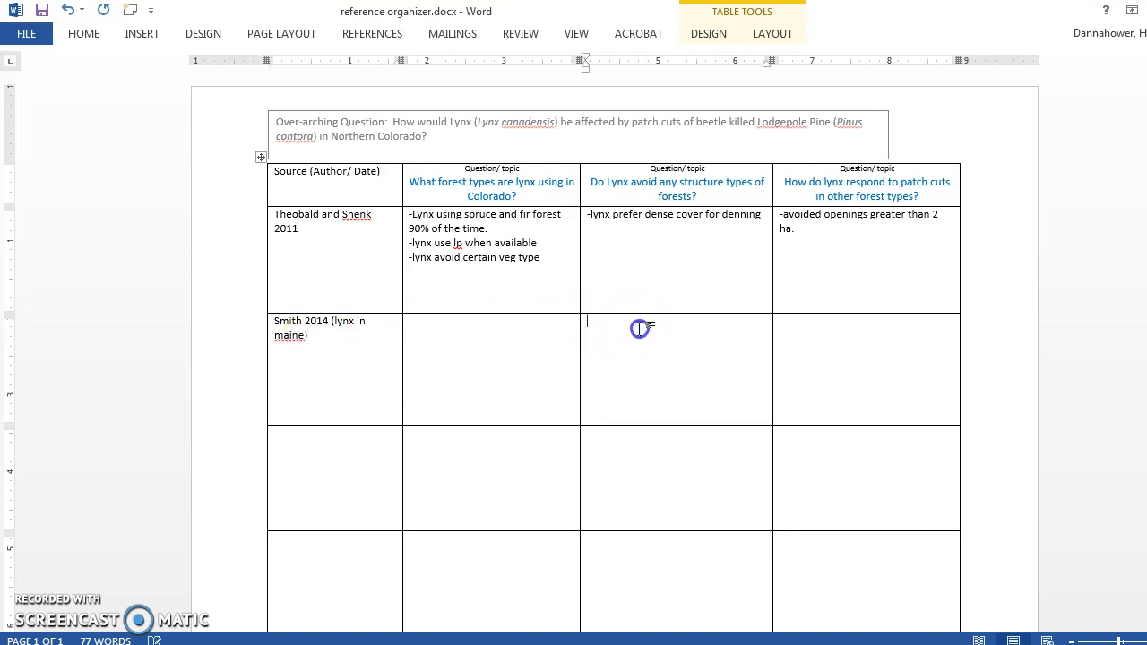
type("-lynx avoiced")
key("BackSpace")
key("BackSpace")
key("BackSpace")
key("BackSpace")
type("ded youn")
type("g stand")
type("s ")
- Below the young stands note, add the line "-lynx avoided mature stands without undergrowth"
type("-")
type("lynx avoid")
type("ed ")
type("mature stand wi")
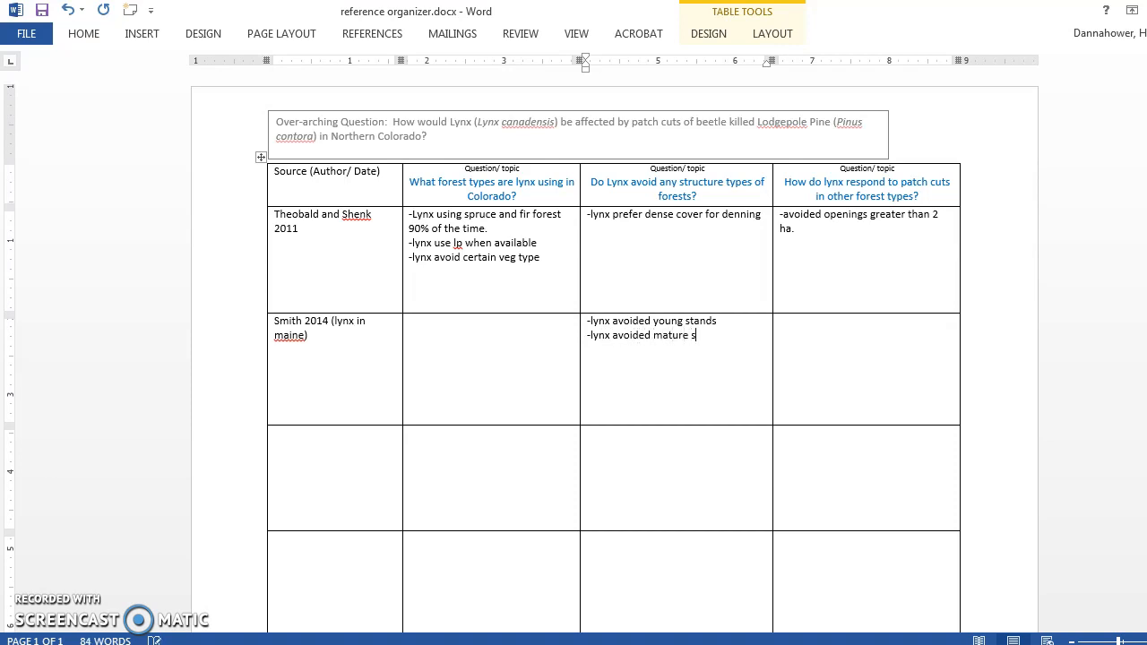
key("BackSpace")
key("BackSpace")
type("s ti")
key("BackSpace")
key("BackSpace")
type("without undergrowt")
- In the second source's row, enter "-lynx abundance in clearcuts was greates from 5-25 yrs after cut" under the patch cuts question
left_click(840, 323)
type("-")
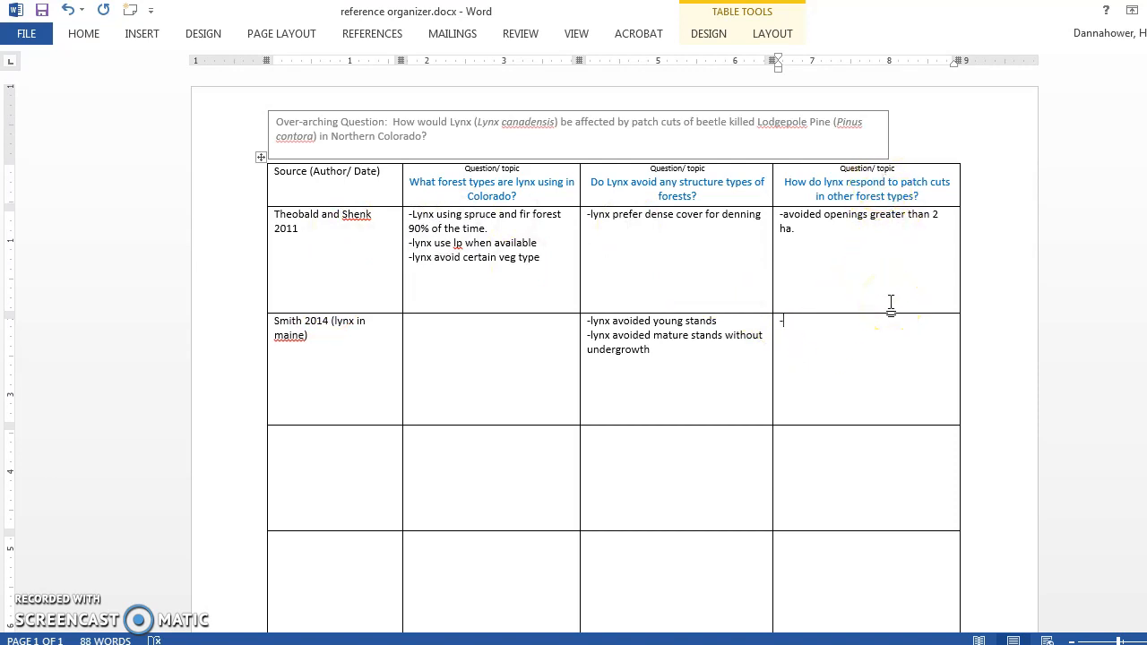
type("lynx ")
type("abundance in")
type(" clearcu")
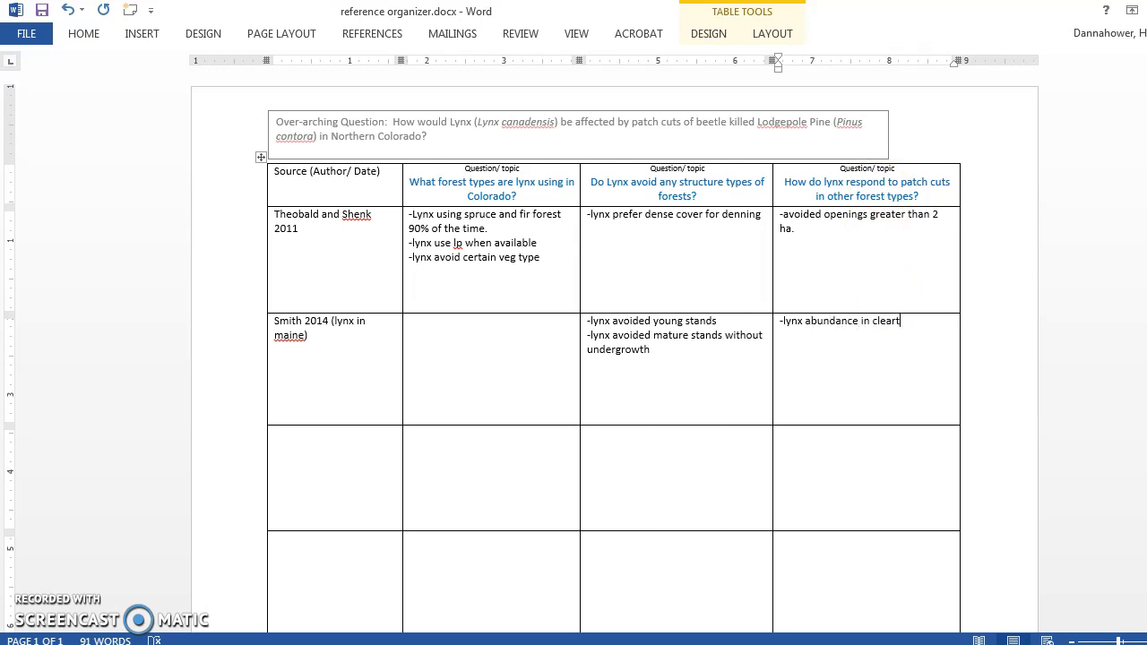
type("ts was greates from")
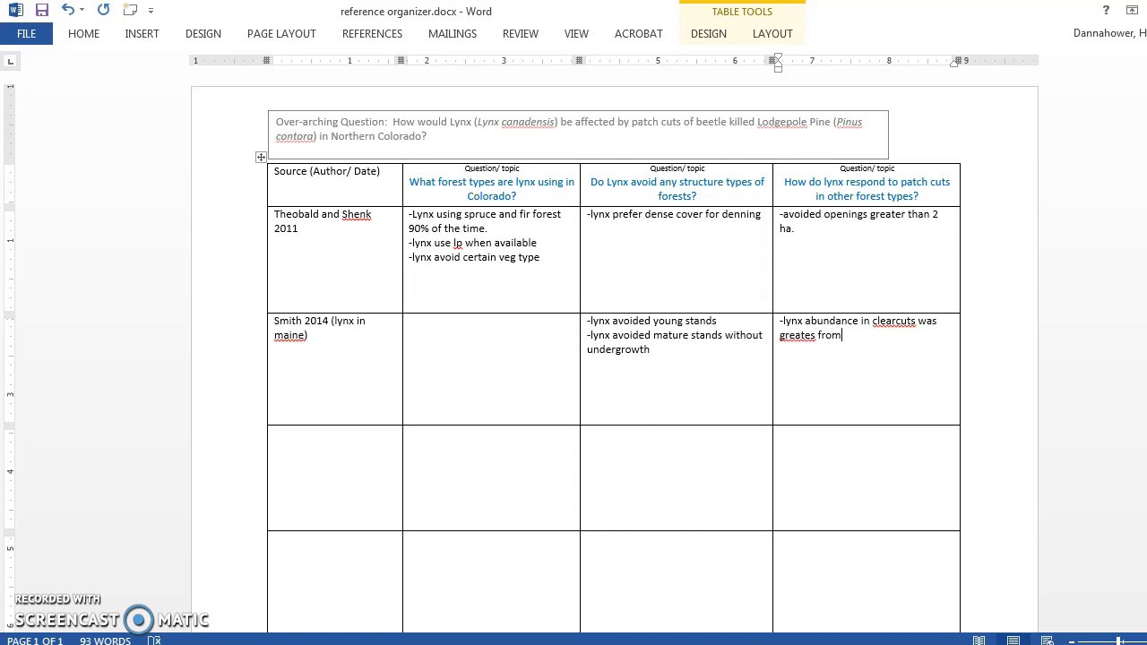
type(" 5-25 yrs after cut")
- Below the clearcut abundance note, add the line "-lynx density declined in stand that were older than 50 year."
key("Return")
type("-lynx dencisy")
key("BackSpace")
key("BackSpace")
type("sity declined in stand that were ")
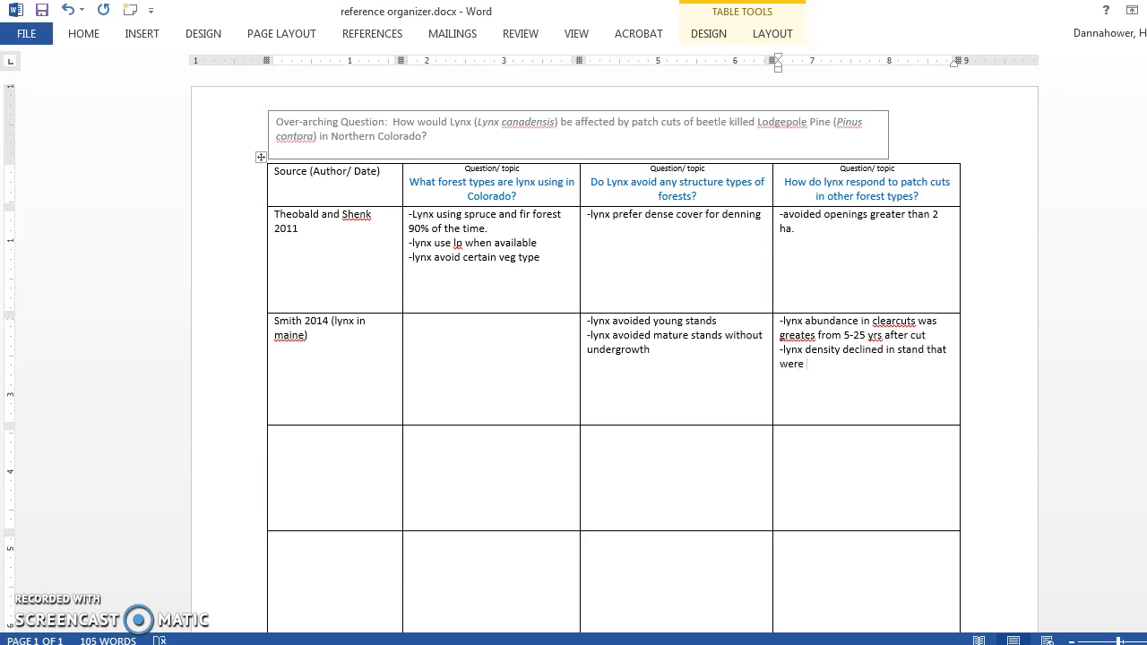
type("older than 50 year.")
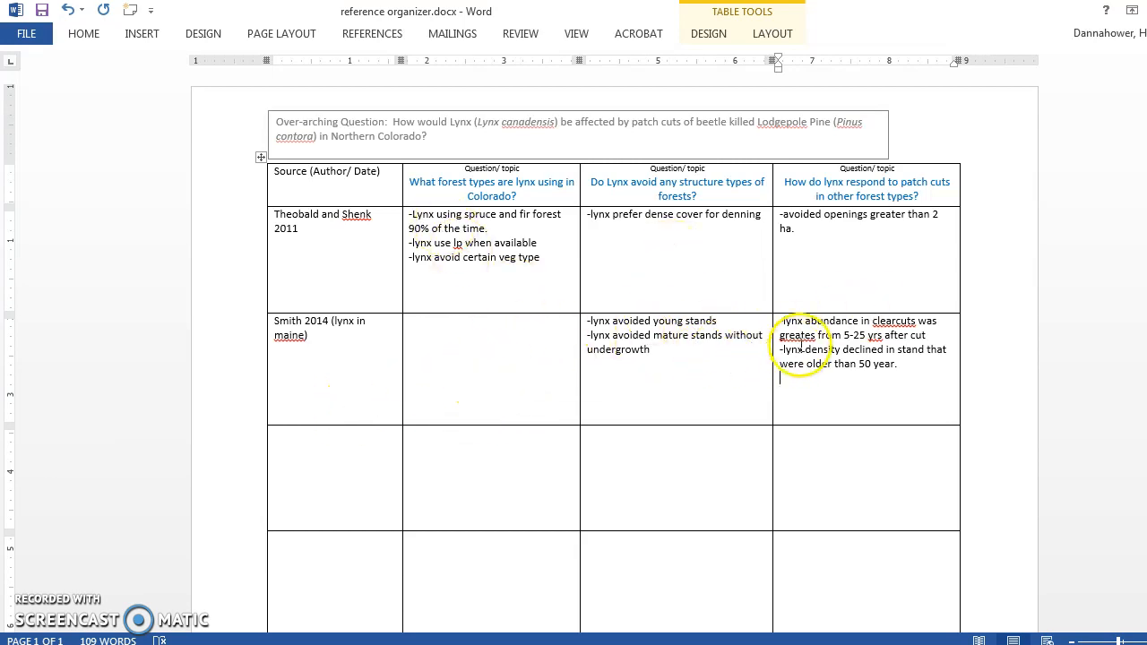
left_click(859, 383)
key("Return")
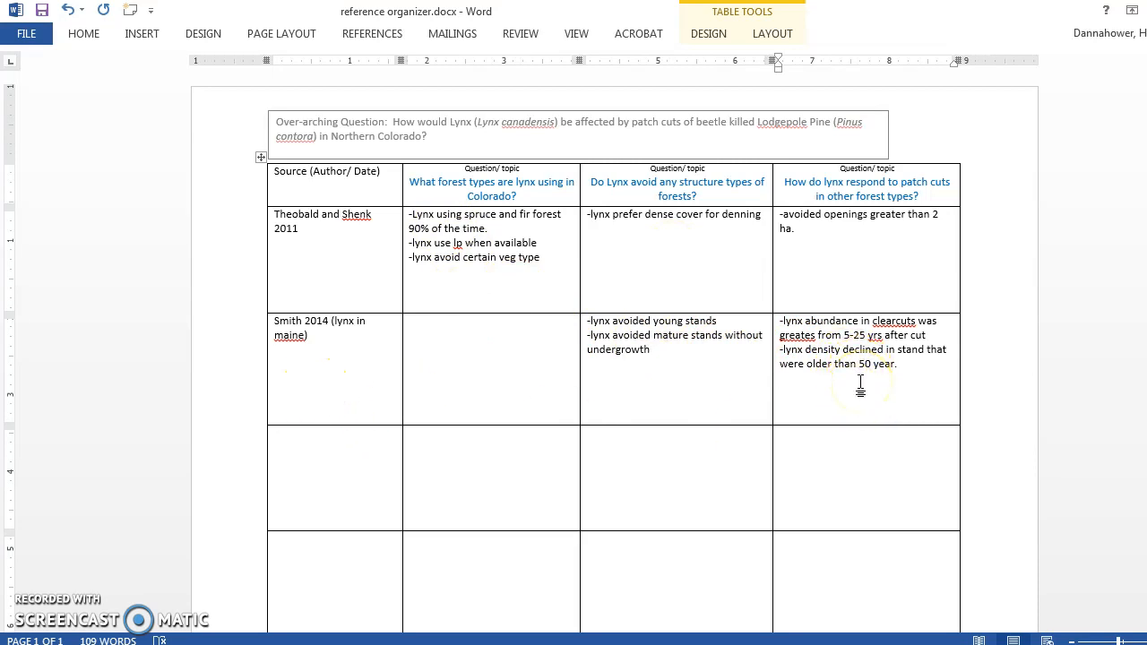
- Enter the third source as the author's surname followed by "2012", with "---" under its forest types question
left_click(348, 438)
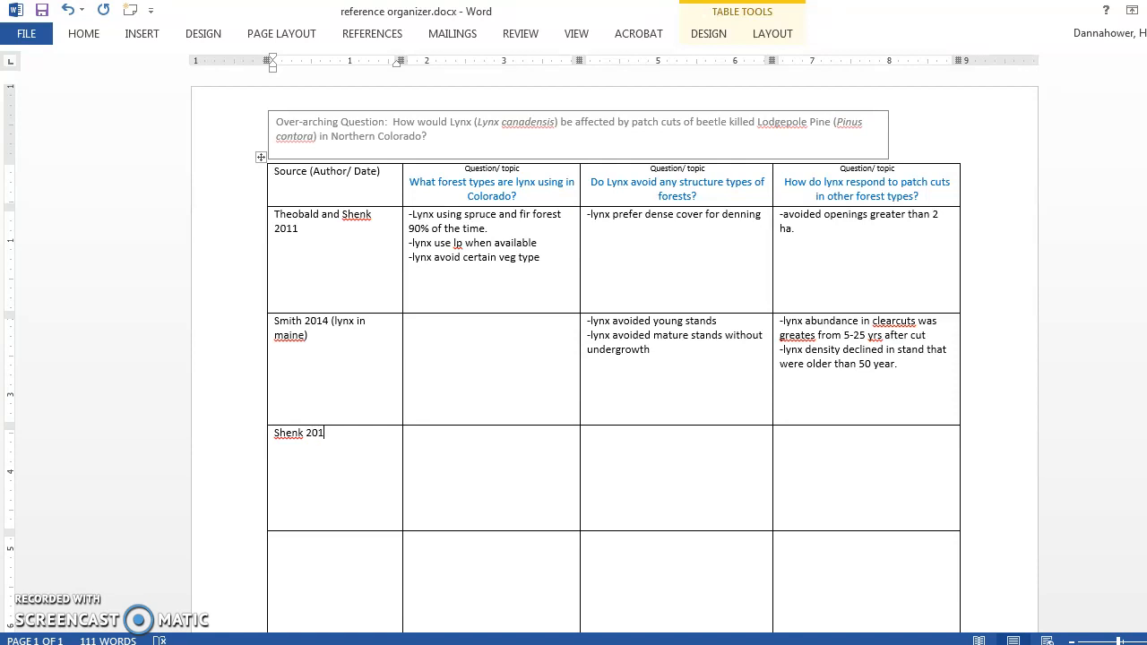
left_click(428, 439)
type("---")
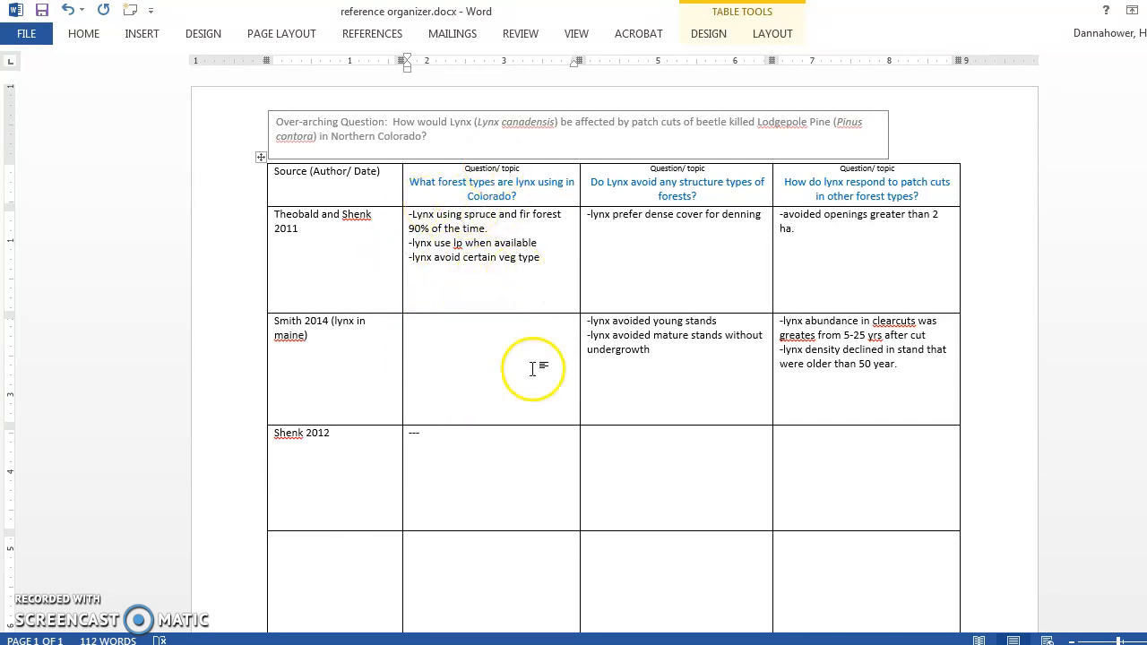
scroll(492, 461, "down", 3)
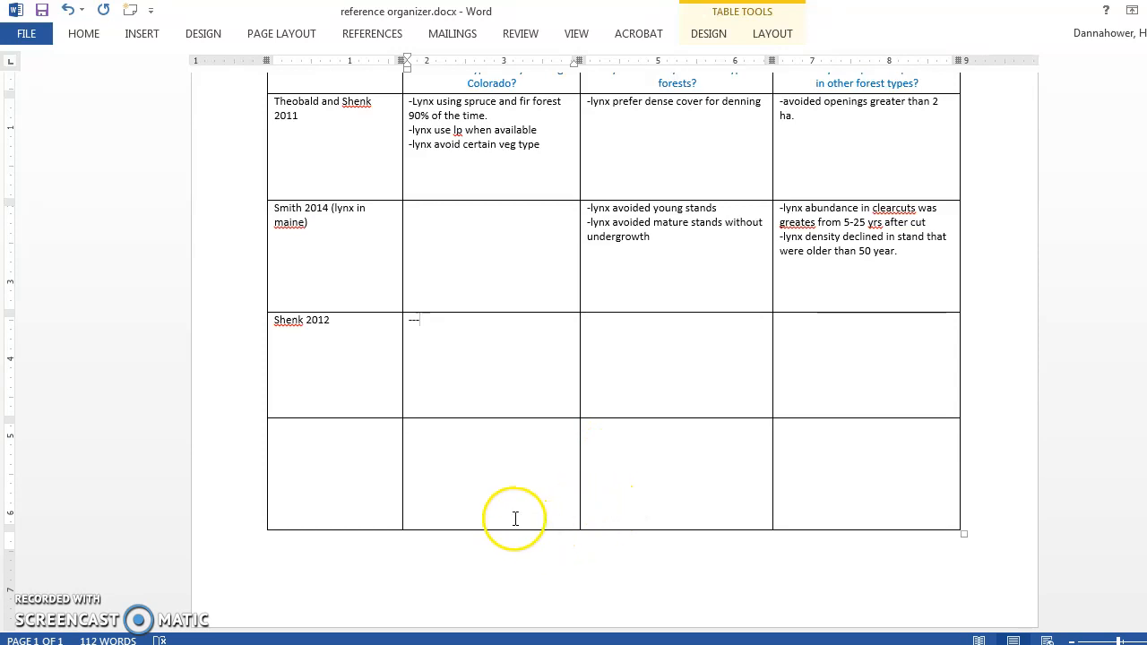
scroll(515, 518, "up", 3)
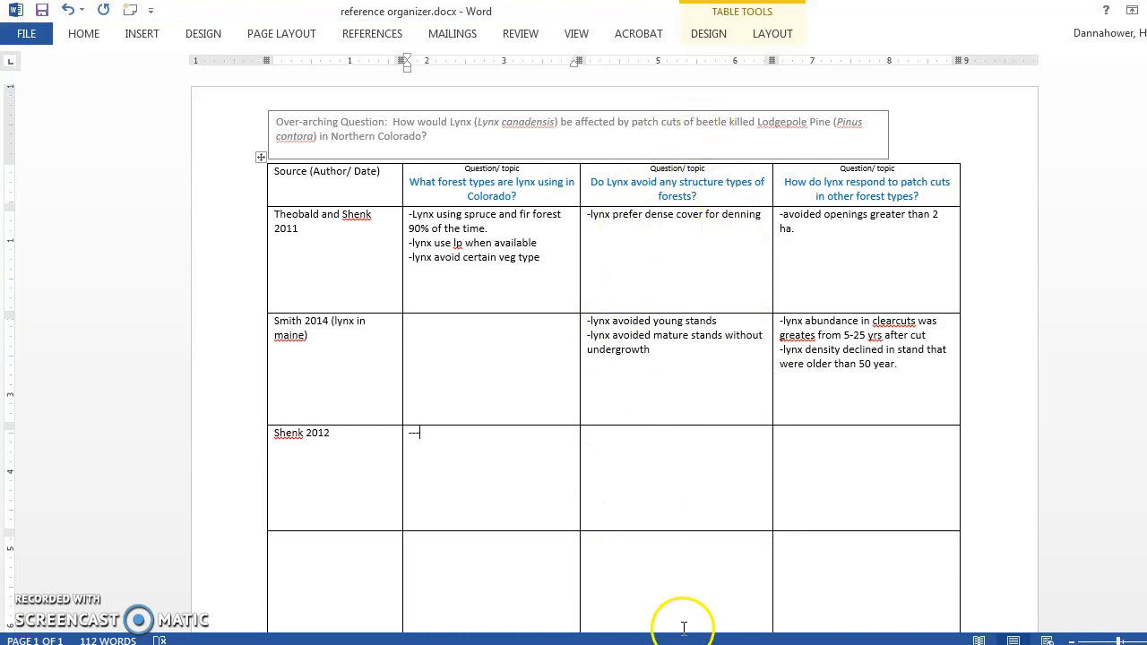
scroll(655, 460, "down", 3)
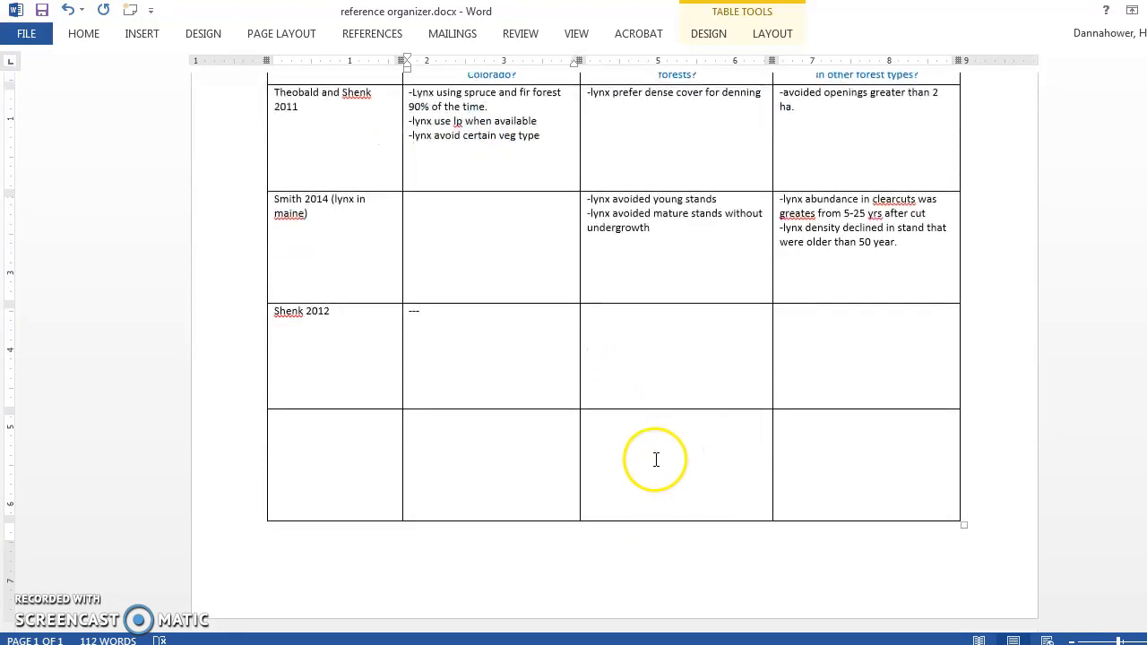
scroll(654, 461, "up", 3)
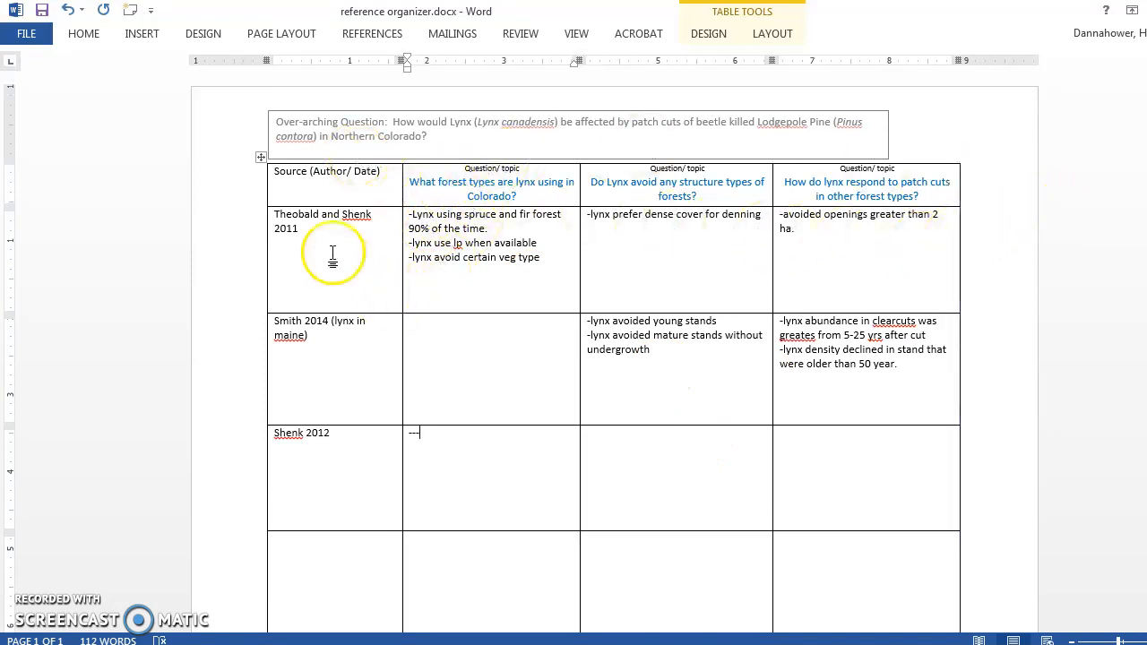
scroll(320, 310, "down", 3)
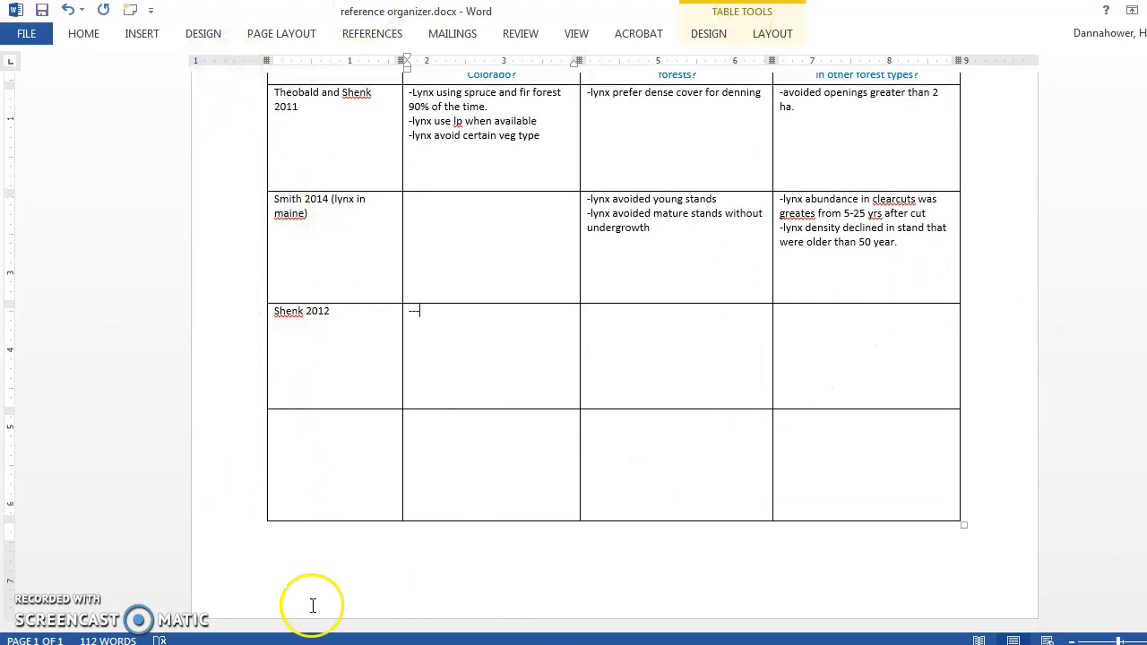
scroll(374, 352, "up", 3)
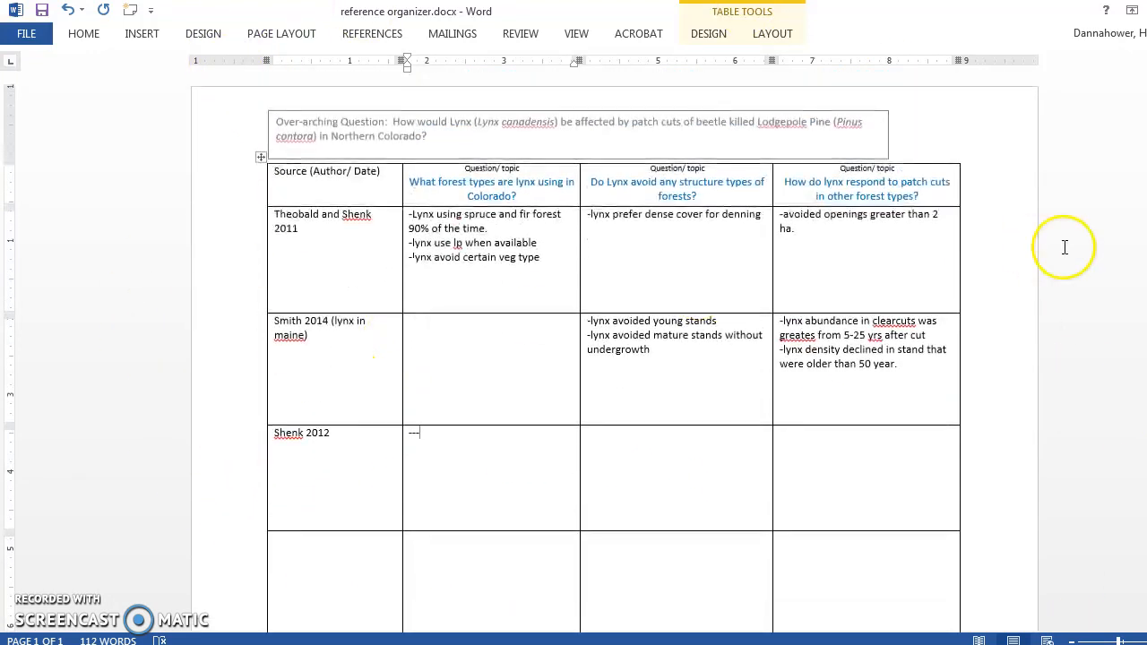